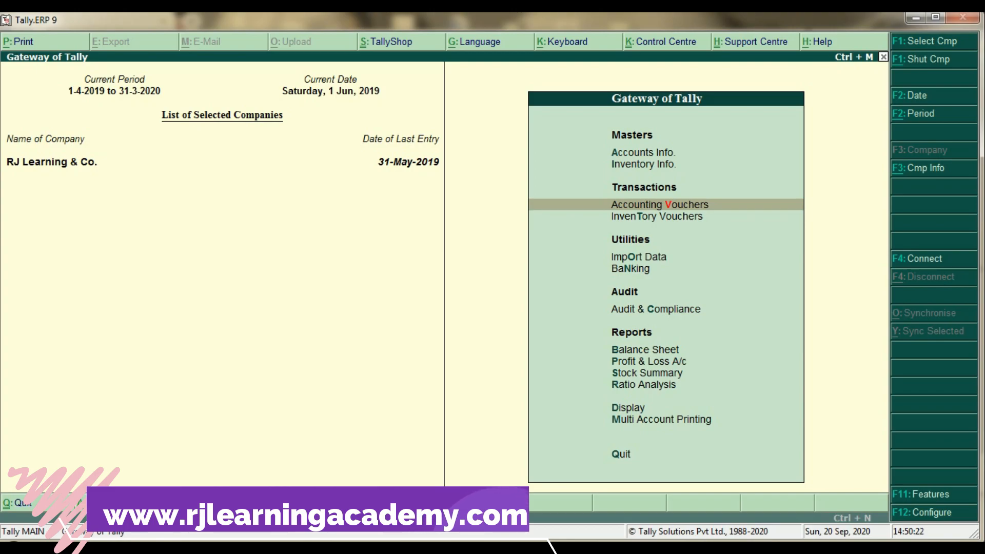
# Step: Start a new sales voucher and leave its reference number empty
pyautogui.press('Return')
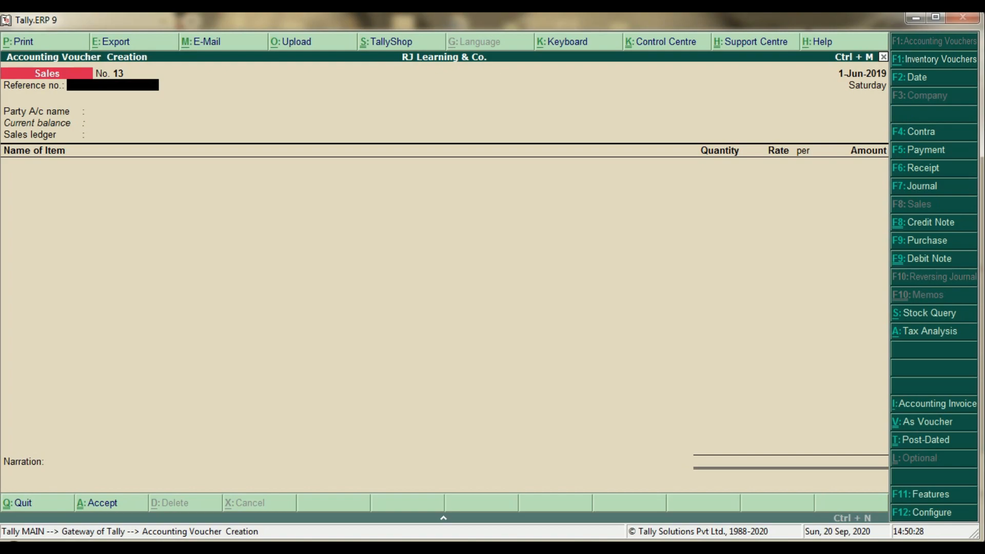
pyautogui.press('Return')
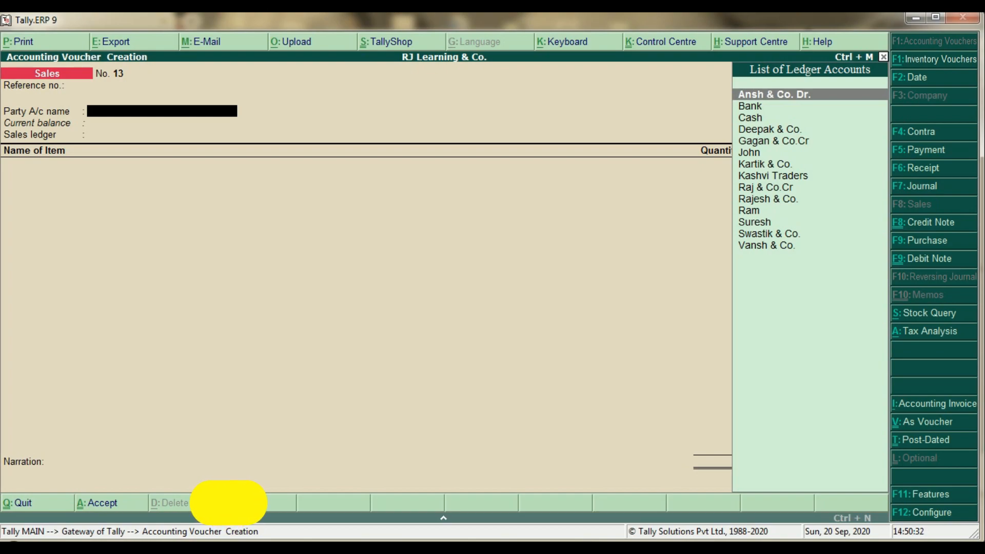
# Step: Try Rajesh & Co. as the party account of the sales voucher
pyautogui.press('Down')
pyautogui.press('Down')
pyautogui.press('Down')
pyautogui.press('Down')
pyautogui.press('Down')
pyautogui.press('Down')
pyautogui.press('Down')
pyautogui.press('Down')
pyautogui.press('Down')
pyautogui.press('Down')
pyautogui.press('Up')
pyautogui.press('Return')
pyautogui.hotkey('ctrl', 'a')
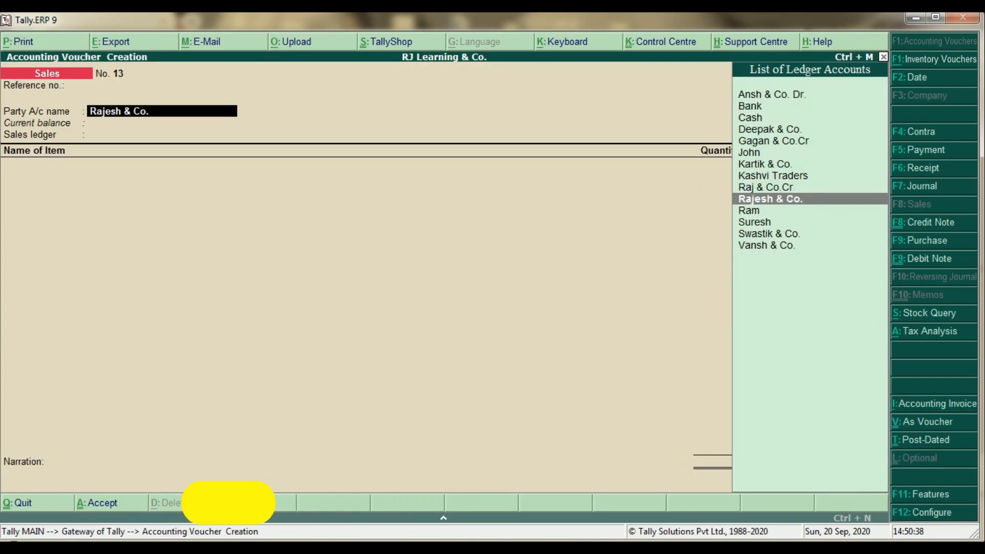
pyautogui.hotkey('ctrl', 'Return')
pyautogui.press('Escape')
pyautogui.press('Return')
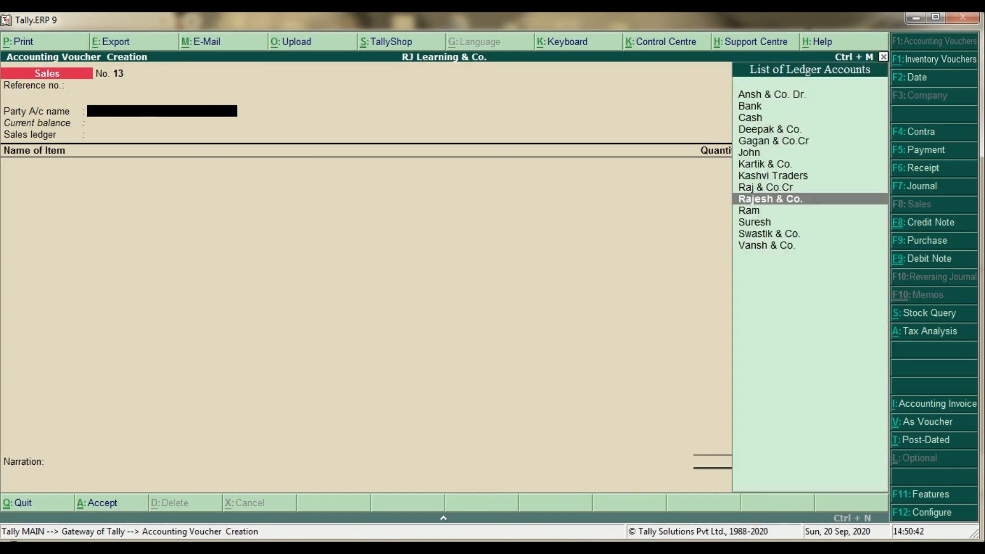
pyautogui.press('Up')
pyautogui.press('Up')
pyautogui.press('Up')
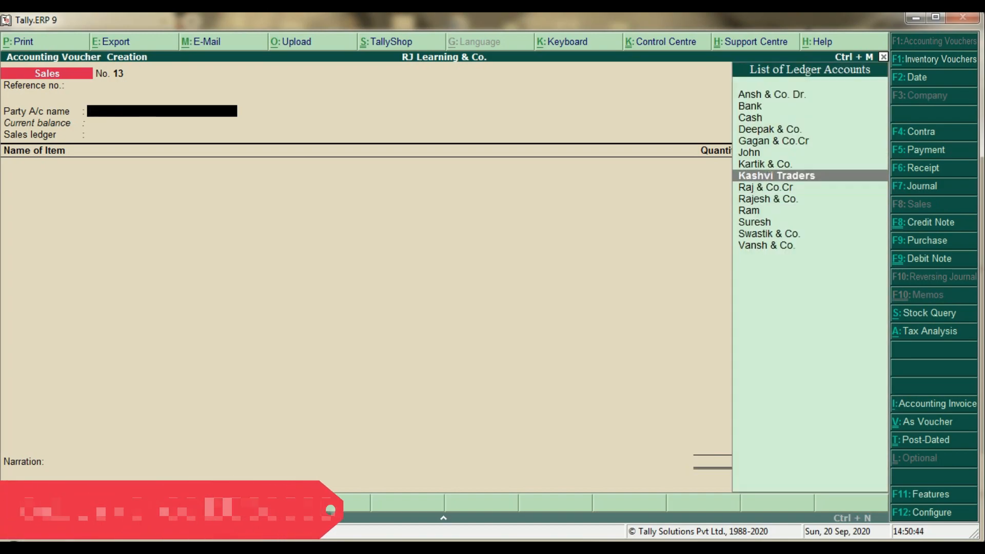
pyautogui.press('BackSpace')
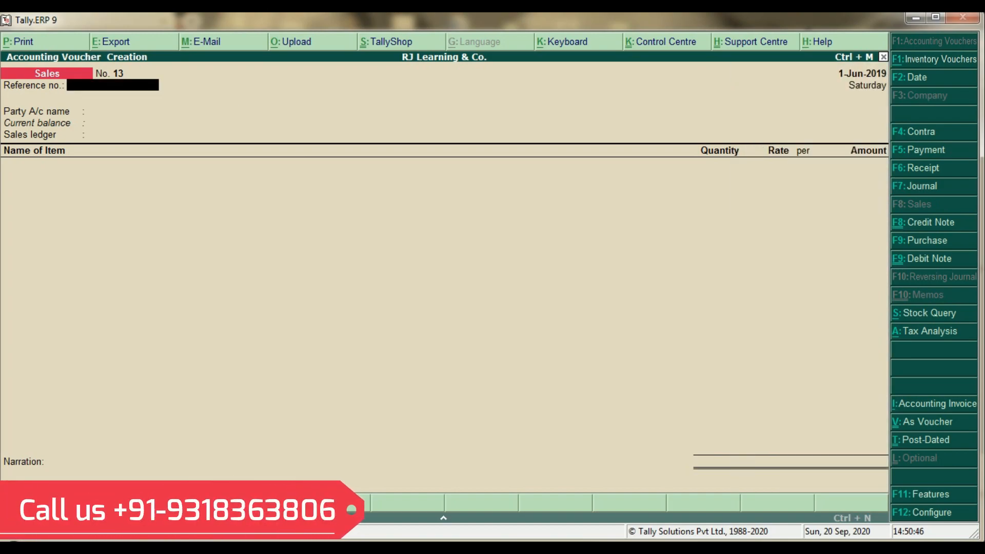
# Step: Open the Kartik & Co. ledger from the party account field and review its group and mailing details
pyautogui.press('Return')
pyautogui.press('Up')
pyautogui.press('Up')
pyautogui.press('Up')
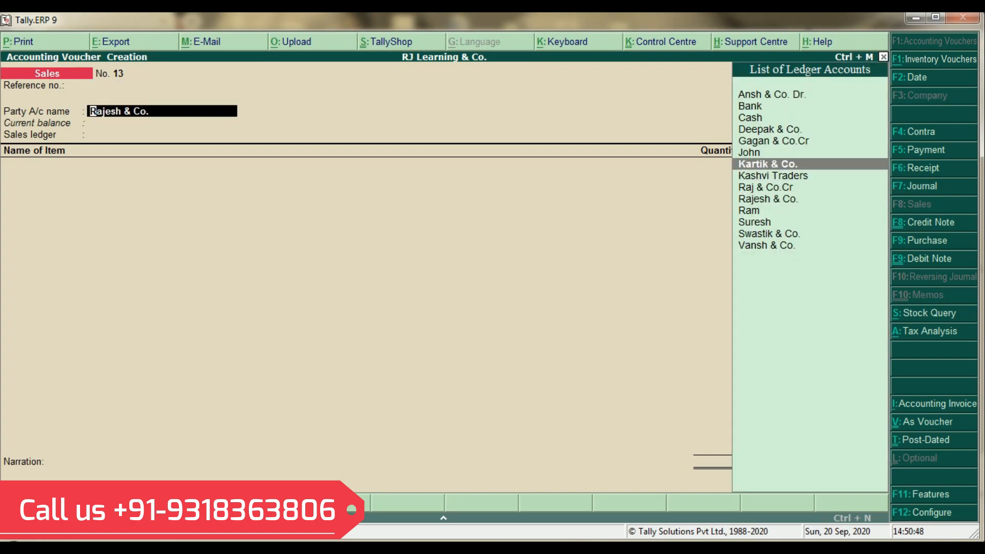
pyautogui.hotkey('ctrl', 'Return')
pyautogui.press('Return')
pyautogui.press('Return')
pyautogui.press('Return')
pyautogui.press('Return')
pyautogui.press('Return')
pyautogui.press('Return')
pyautogui.press('Return')
pyautogui.press('Return')
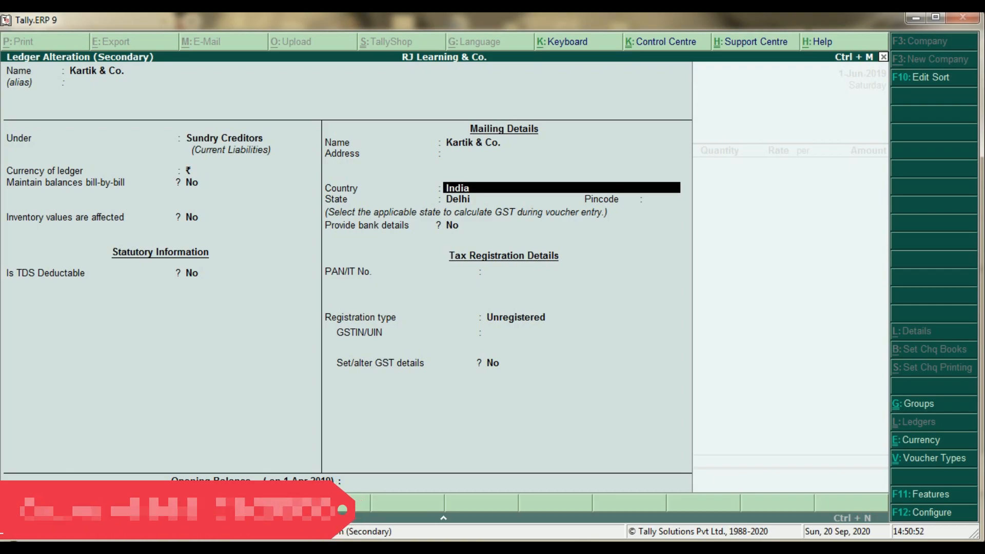
pyautogui.press('Escape')
pyautogui.write('y')
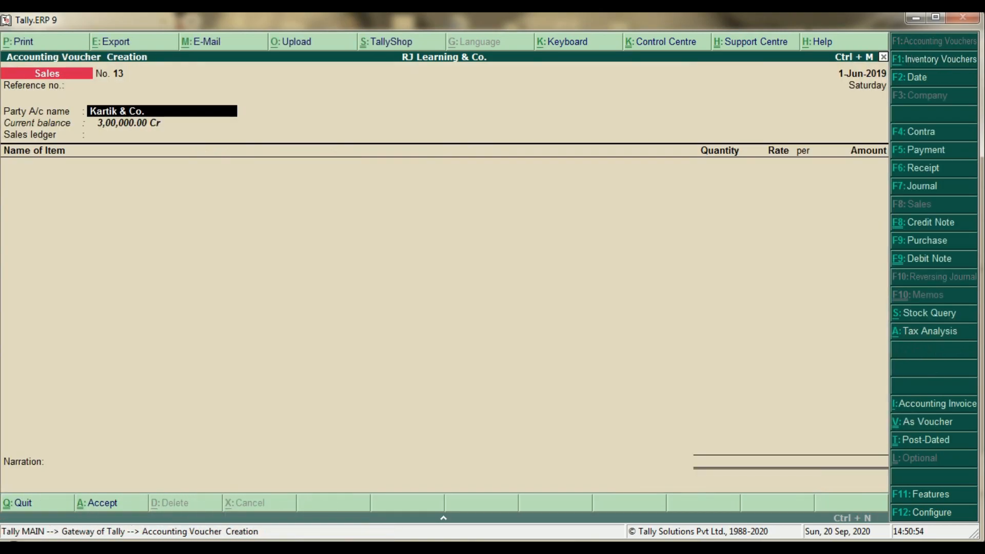
# Step: Set the party account of the sales voucher to Ansh & Co. Dr
pyautogui.write('A')
pyautogui.press('Down')
pyautogui.press('Down')
pyautogui.press('Down')
pyautogui.press('Down')
pyautogui.press('Up')
pyautogui.press('Up')
pyautogui.press('Up')
pyautogui.press('Up')
pyautogui.press('Return')
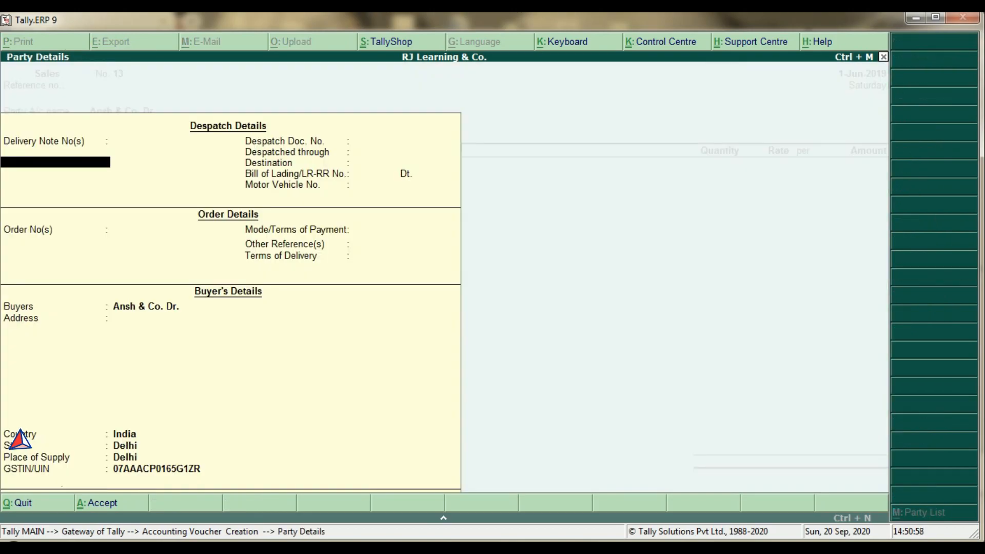
# Step: Keep the default despatch, order and buyer details and choose Sales as the sales ledger
pyautogui.press('Return')
pyautogui.press('Return')
pyautogui.press('Return')
pyautogui.press('Return')
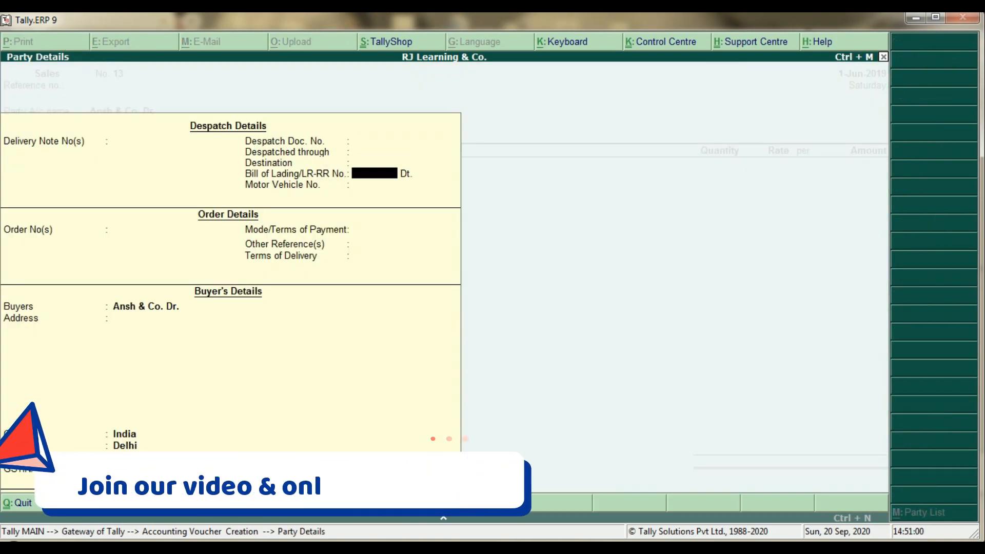
pyautogui.press('Return')
pyautogui.press('Return')
pyautogui.press('Return')
pyautogui.press('Return')
pyautogui.press('Return')
pyautogui.press('Return')
pyautogui.press('Return')
pyautogui.press('Return')
pyautogui.press('Return')
pyautogui.press('Return')
pyautogui.press('Return')
pyautogui.press('Return')
pyautogui.press('Return')
# Step: Add the stock item Ac with a quantity of 2 nos at a rate of 35000 per nos
pyautogui.write('A')
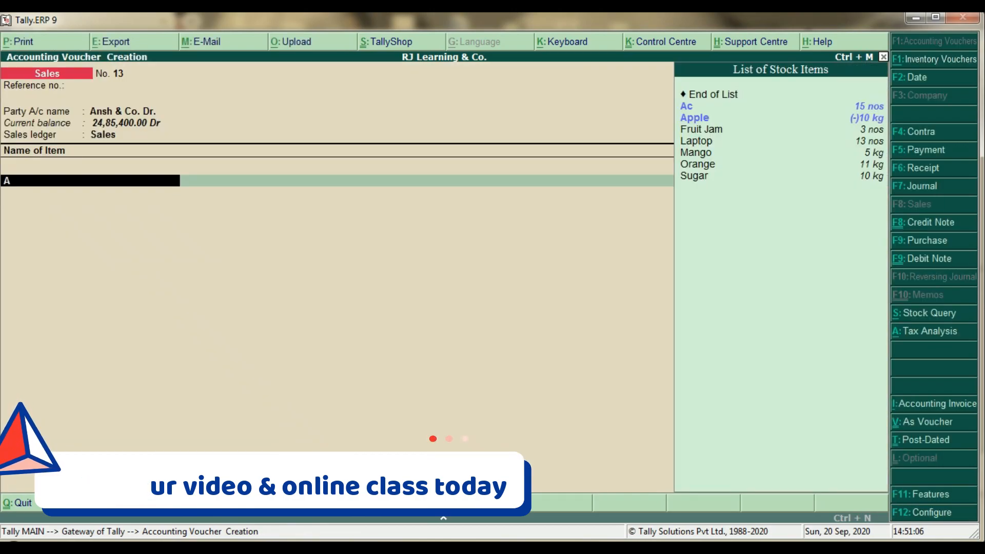
pyautogui.write('c')
pyautogui.press('Return')
pyautogui.press('Return')
pyautogui.write('2')
pyautogui.press('Return')
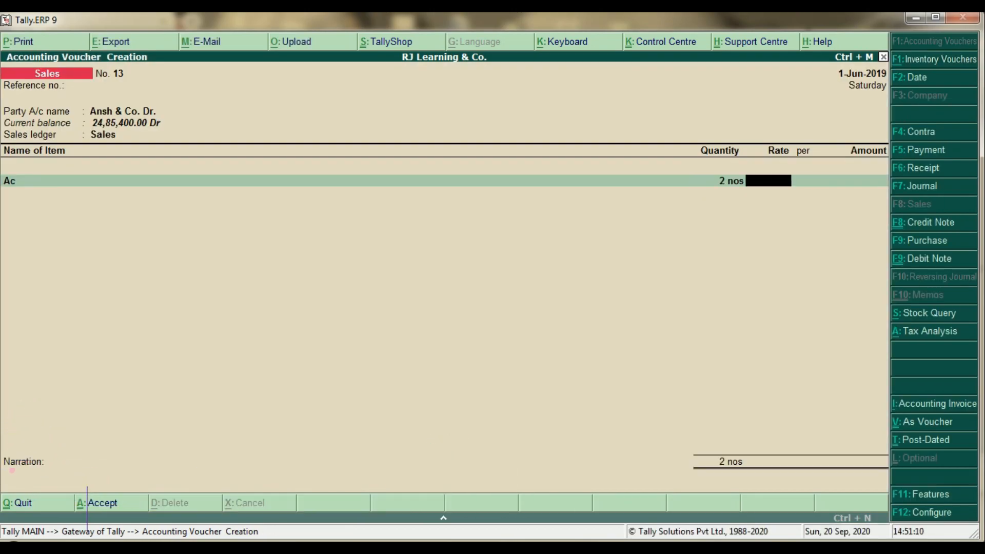
pyautogui.write('35000')
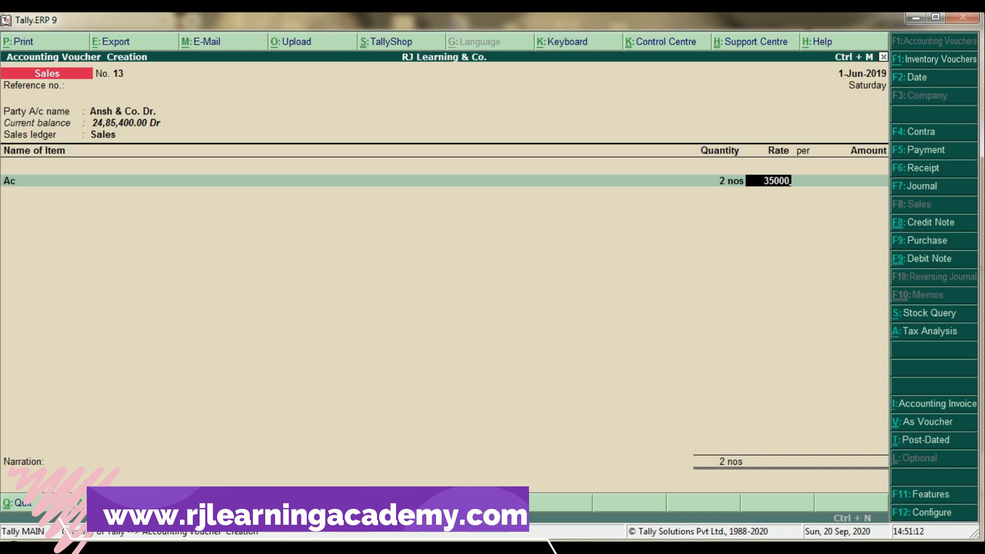
pyautogui.press('Return')
pyautogui.press('Return')
pyautogui.press('Return')
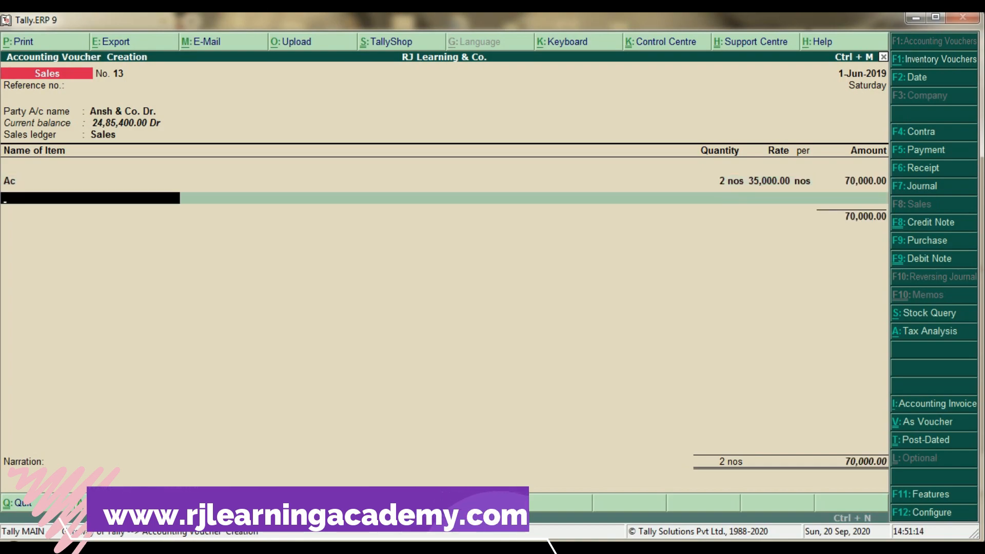
# Step: End the item list and add the Cgst and Sgst tax ledgers to the sales voucher
pyautogui.press('Return')
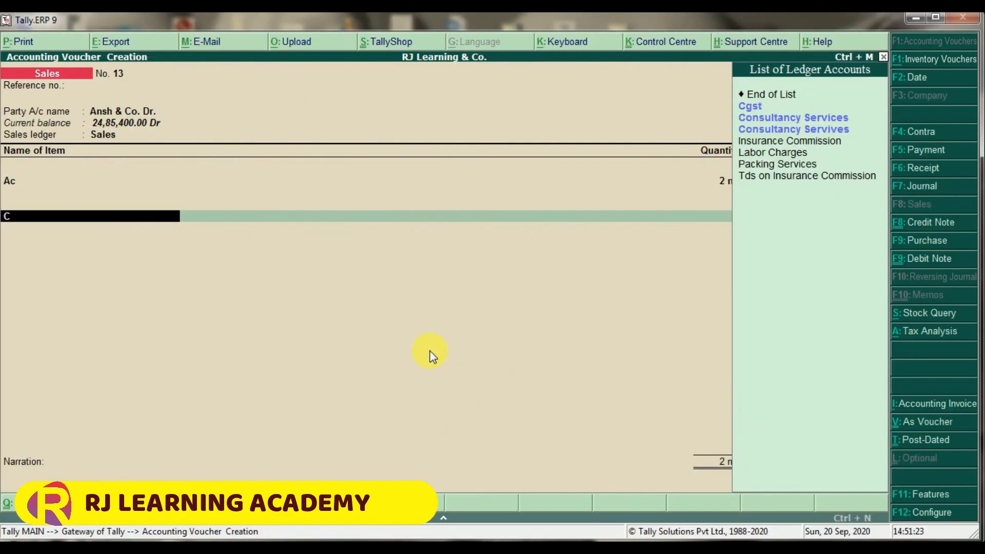
pyautogui.press('Return')
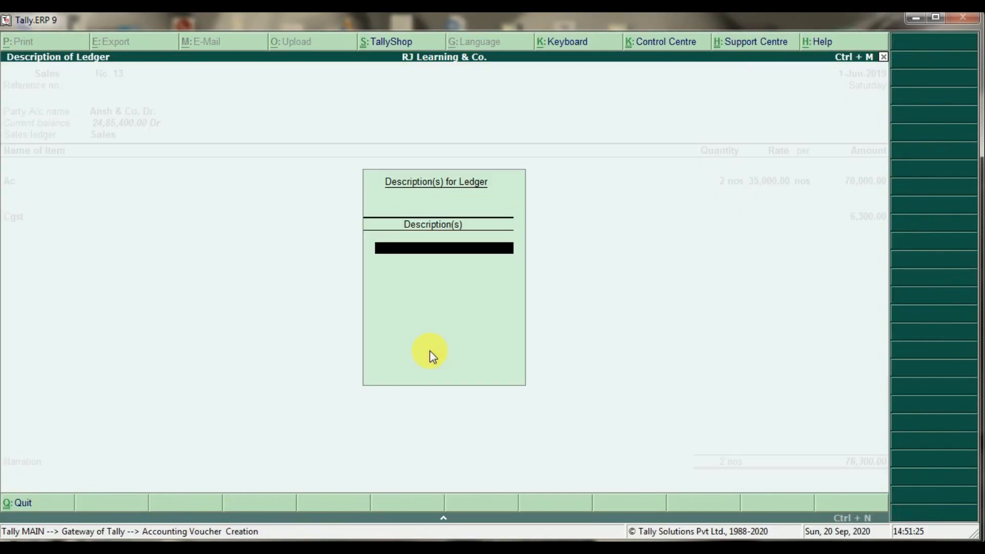
pyautogui.press('Return')
pyautogui.press('Return')
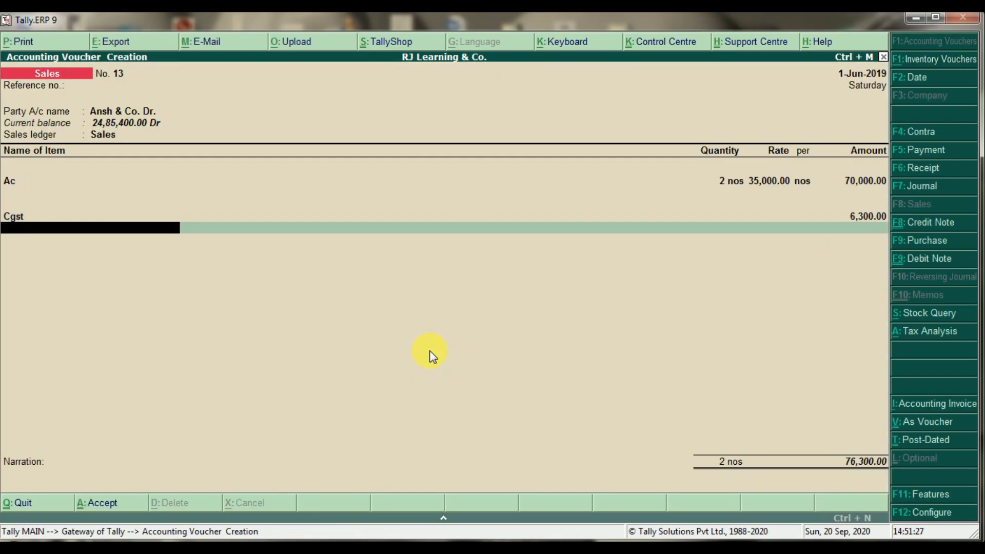
pyautogui.write('Sgst')
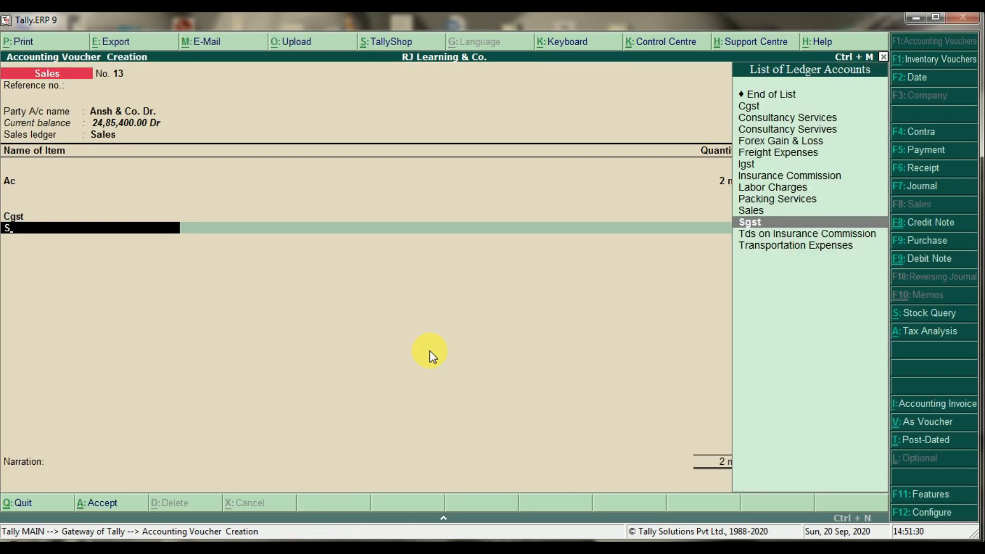
pyautogui.press('Return')
pyautogui.press('Return')
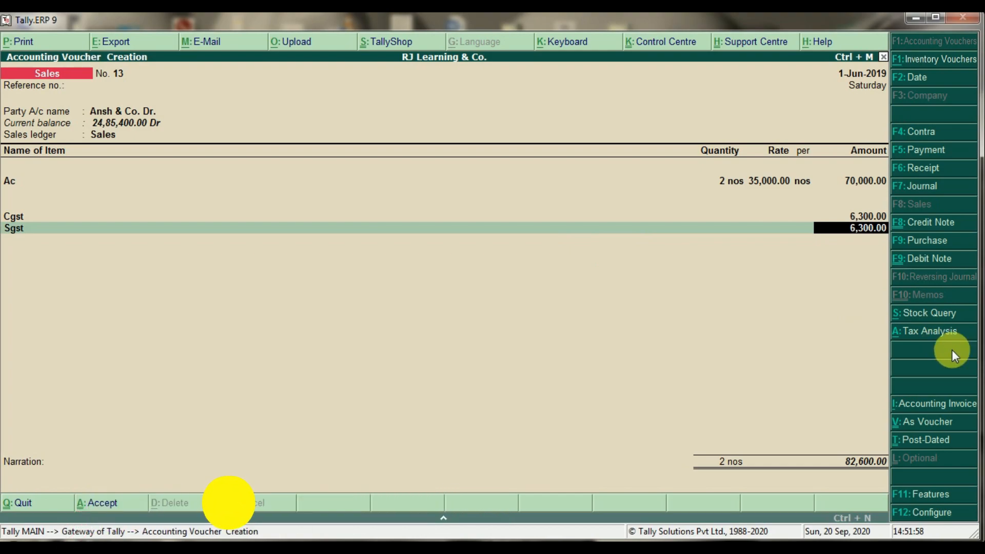
# Step: Accept the Sgst amount and save the sales voucher with an empty narration
pyautogui.press('Return')
pyautogui.press('Return')
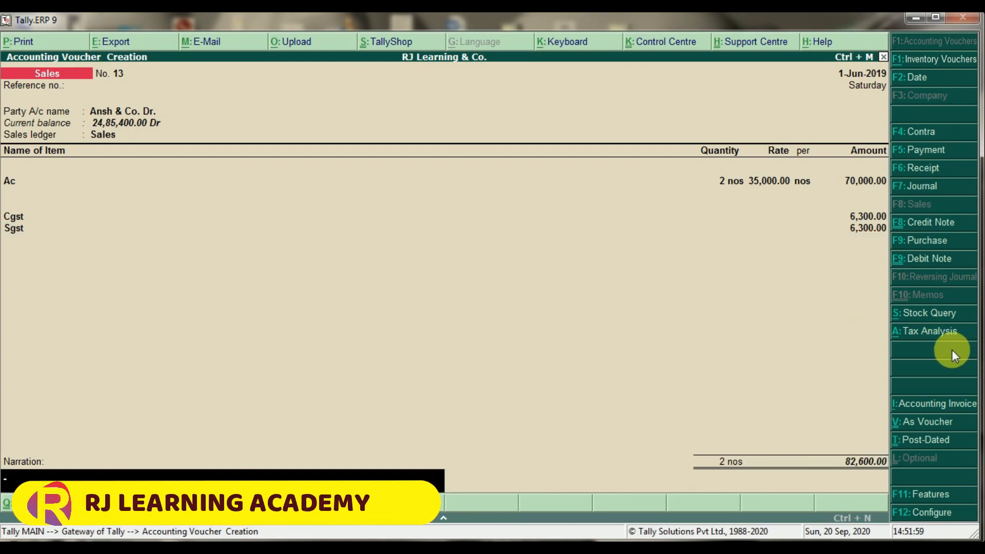
pyautogui.press('Return')
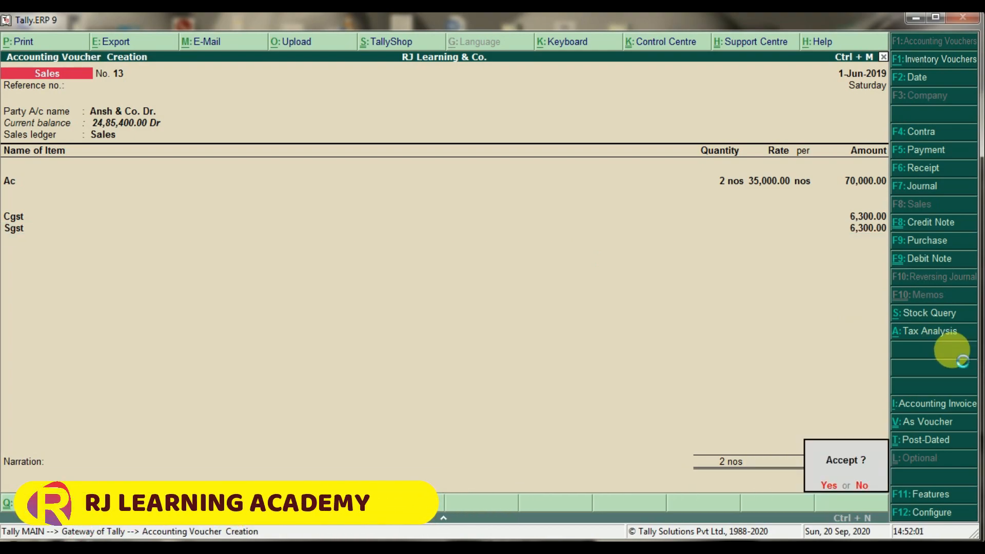
pyautogui.press('Return')
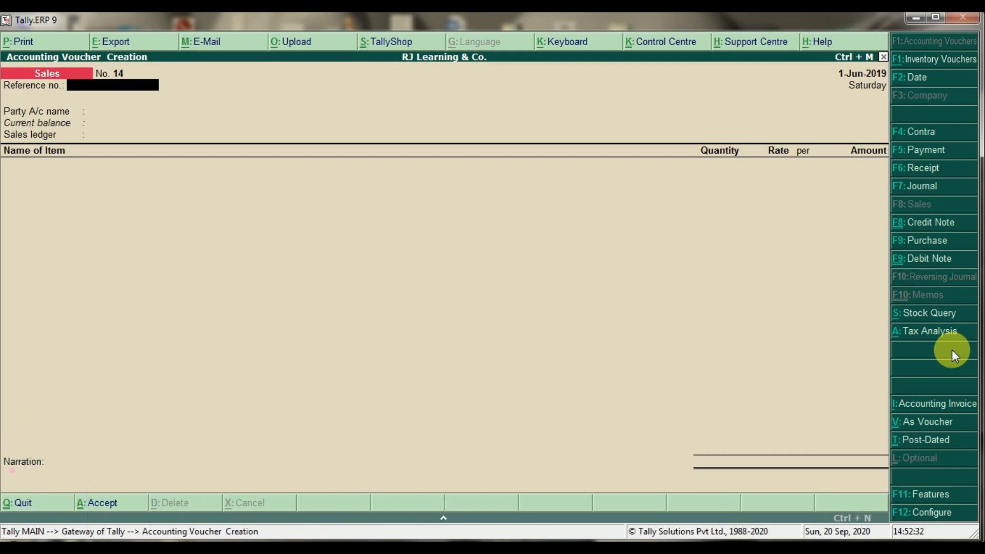
# Step: Leave voucher entry and go to the accounts masters (Accounts Info.)
pyautogui.press('Escape')
pyautogui.press('y')
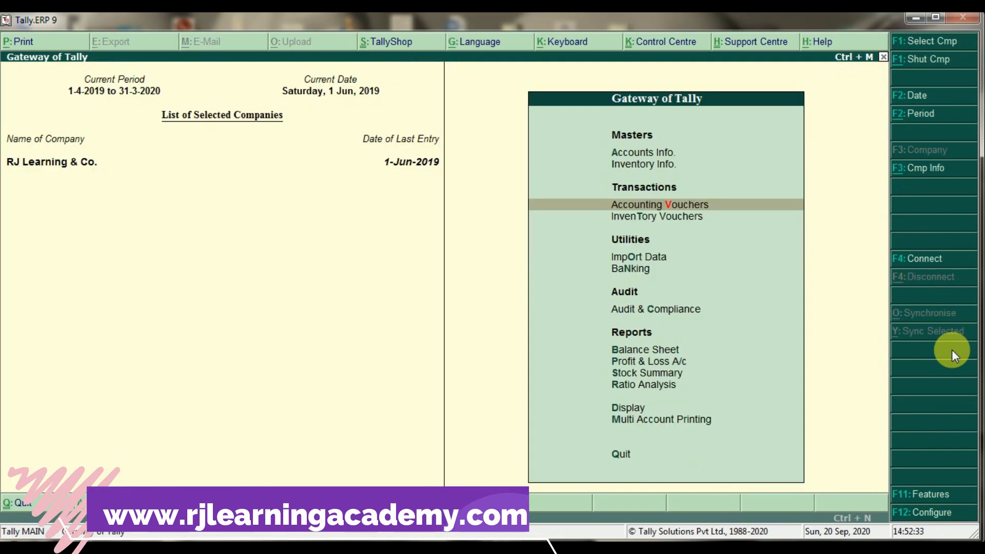
pyautogui.press('Up')
pyautogui.press('Up')
pyautogui.press('Return')
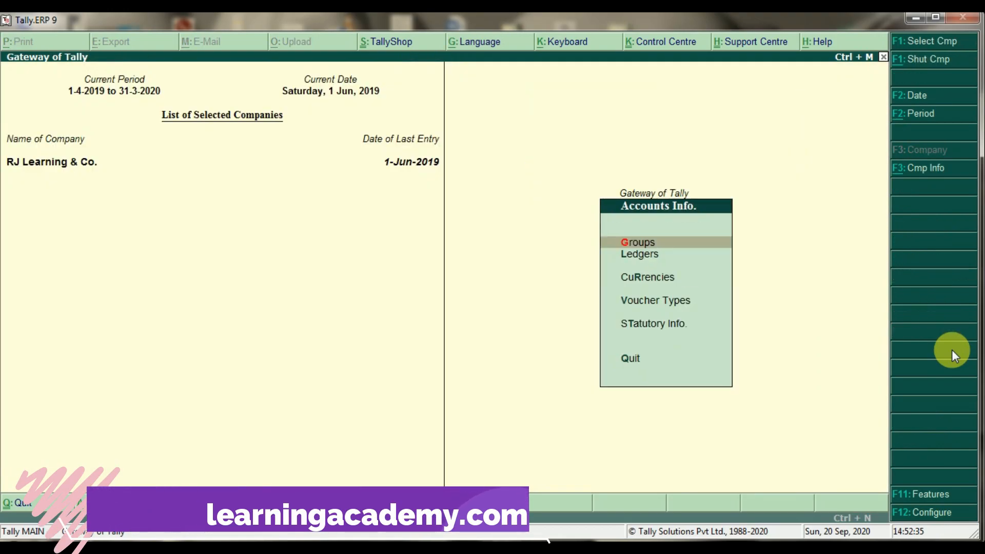
# Step: Open the Sales voucher type for alteration
pyautogui.press('Down')
pyautogui.press('Down')
pyautogui.press('Down')
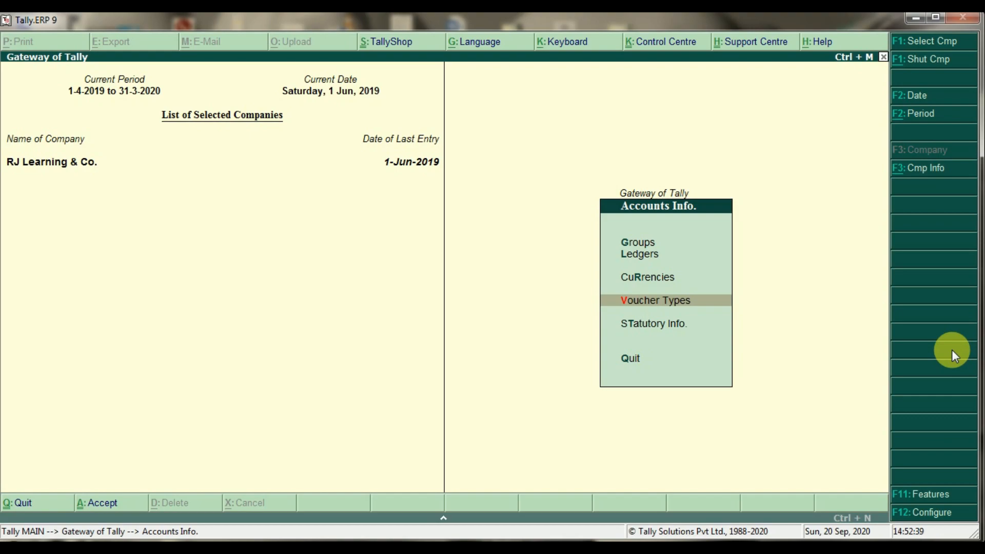
pyautogui.press('Return')
pyautogui.press('Down')
pyautogui.press('Down')
pyautogui.press('Return')
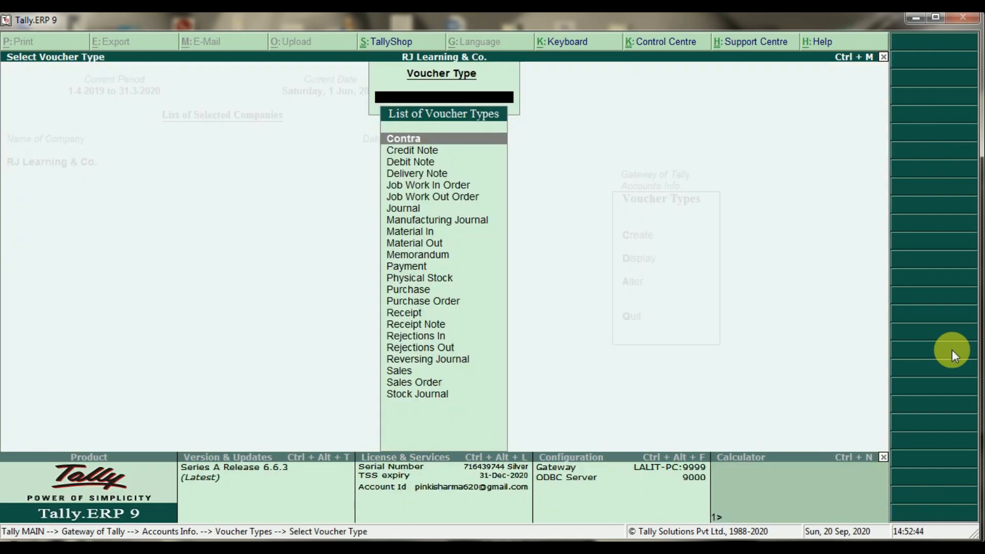
pyautogui.write('Sa')
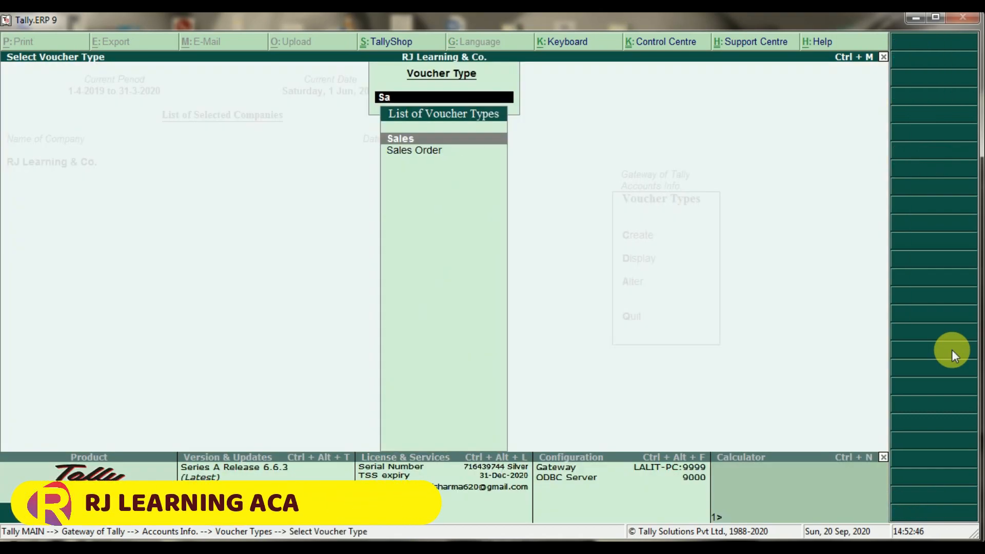
pyautogui.press('Return')
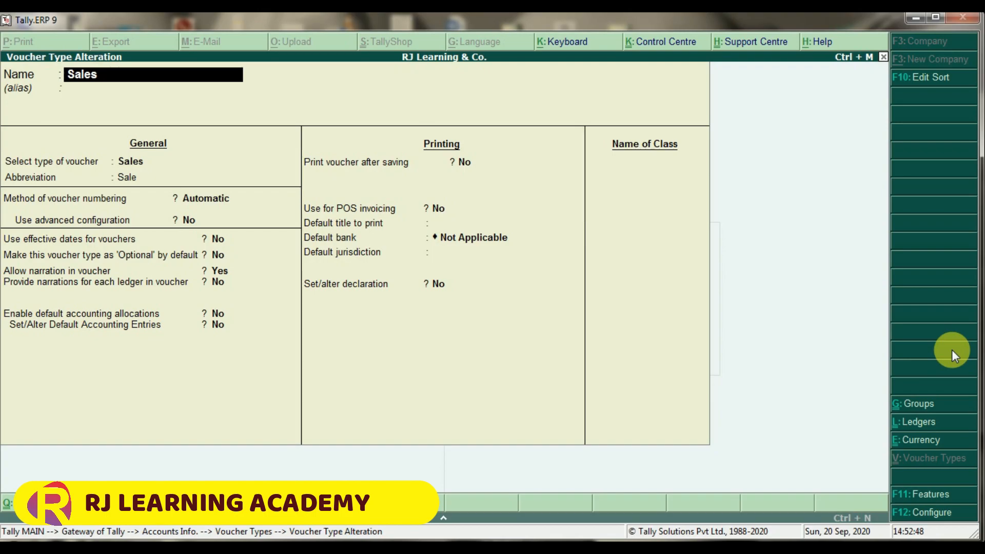
# Step: Keep the existing general and printing settings of the Sales voucher type and proceed to its class names
pyautogui.press('Return')
pyautogui.press('Return')
pyautogui.press('Return')
pyautogui.press('Return')
pyautogui.press('Return')
pyautogui.press('Return')
pyautogui.press('Return')
pyautogui.press('Return')
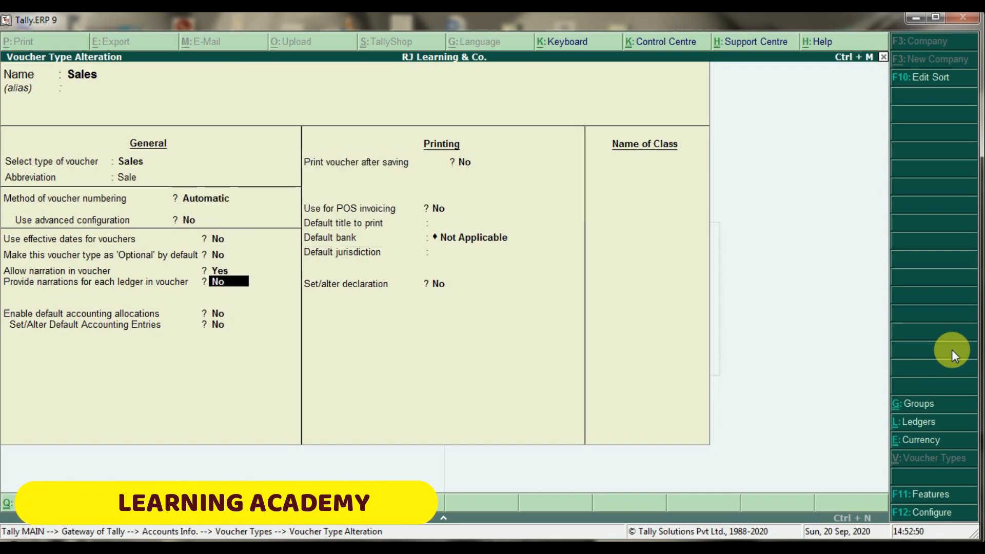
pyautogui.press('Return')
pyautogui.press('Return')
pyautogui.press('Return')
pyautogui.press('Return')
pyautogui.press('Return')
pyautogui.press('Return')
pyautogui.press('Return')
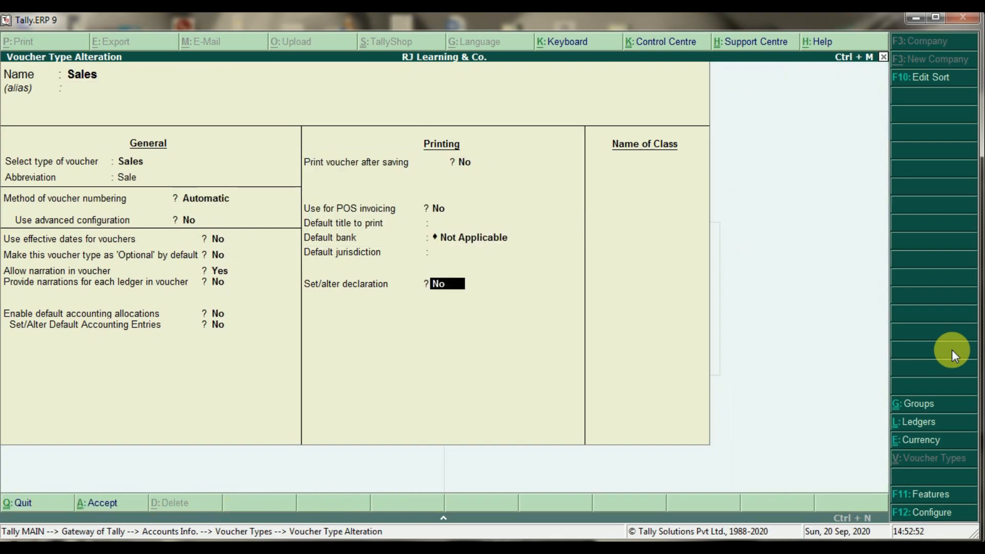
pyautogui.press('Return')
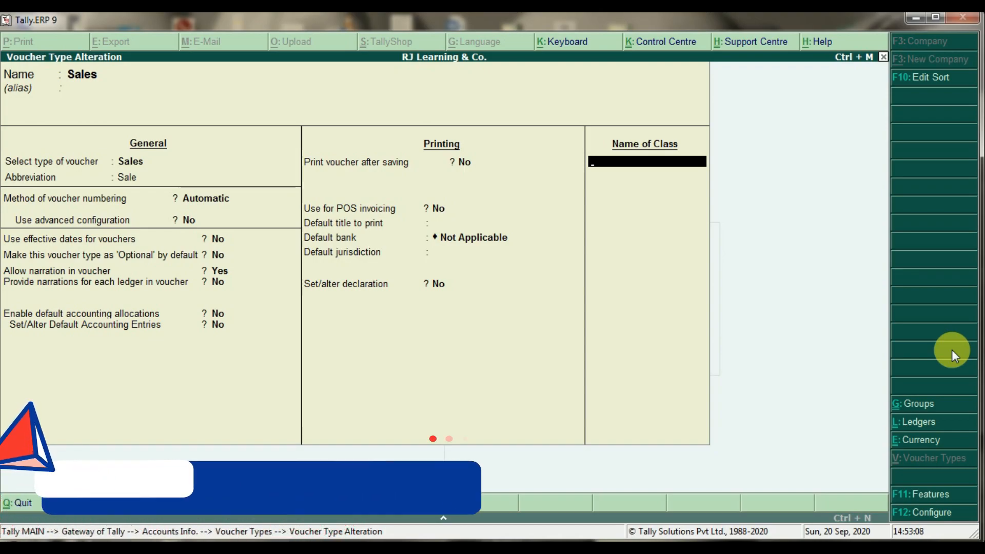
# Step: Add a voucher class named Tax Invoice without excluding or including any specific groups
pyautogui.write('Ta')
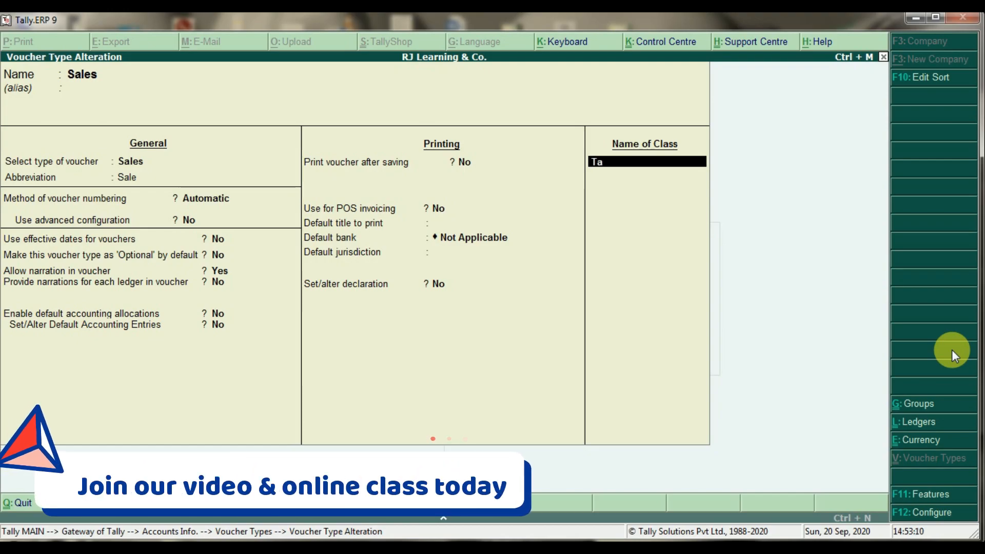
pyautogui.write('x invoice')
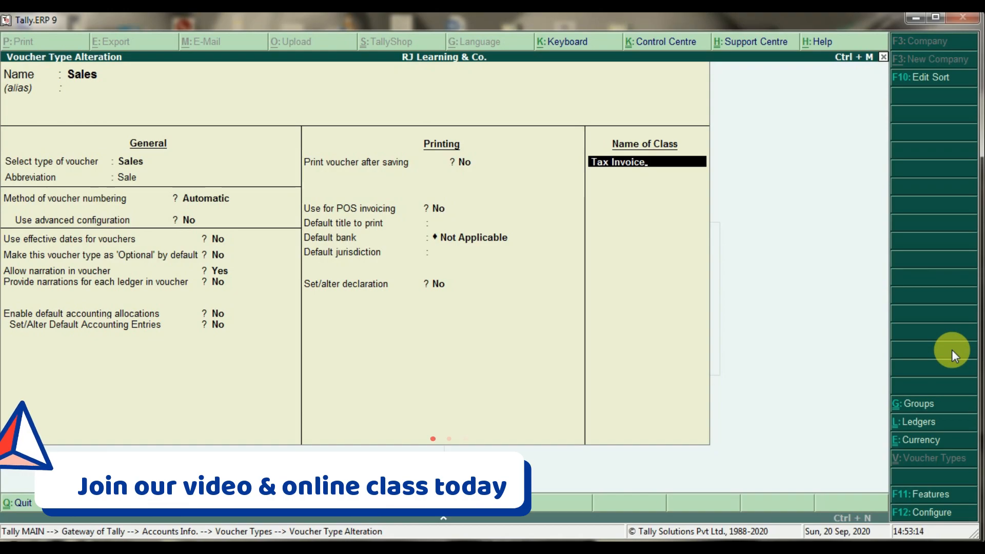
pyautogui.press('Return')
pyautogui.press('Return')
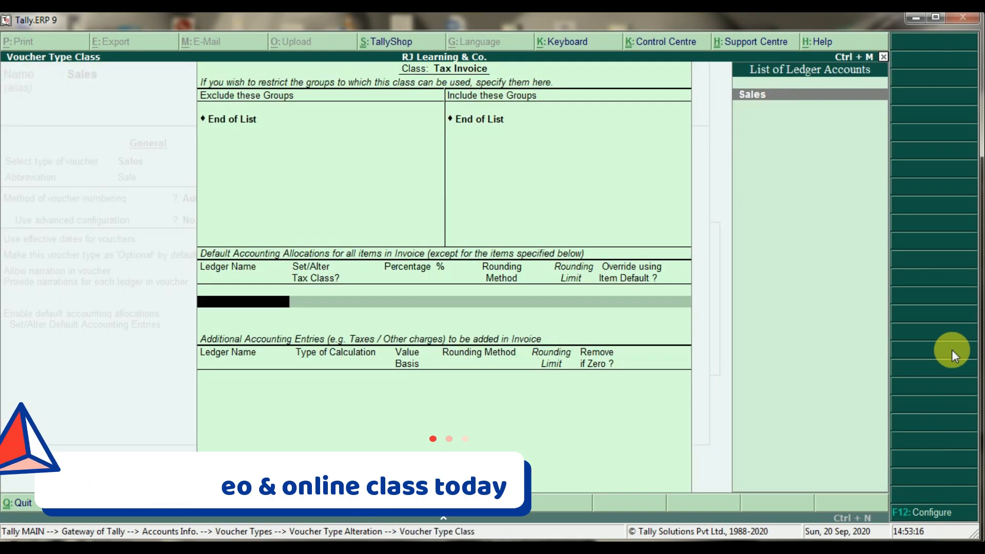
# Step: Allocate all invoice items in the Tax Invoice class to the Sales ledger at 100%
pyautogui.press('Return')
pyautogui.press('Return')
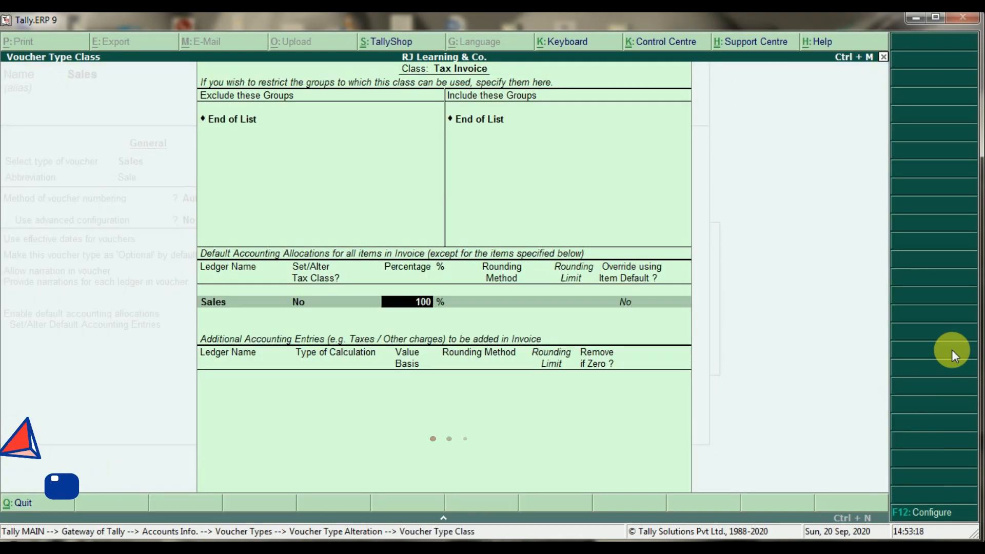
pyautogui.press('Return')
# Step: Add Cgst, Sgst and Igst as additional accounting entries of the class, each removed if zero
pyautogui.write('Cg')
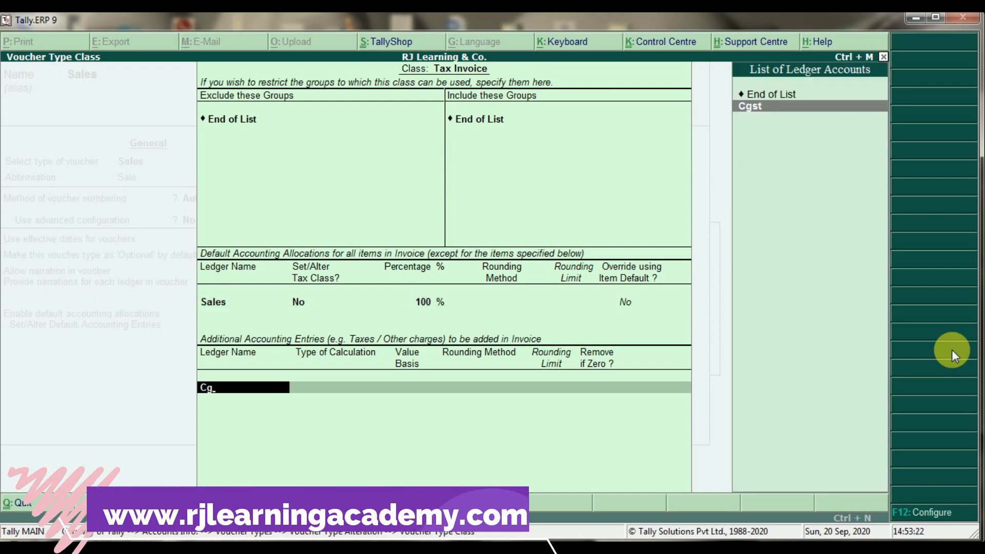
pyautogui.press('Return')
pyautogui.press('Return')
pyautogui.write('Sg')
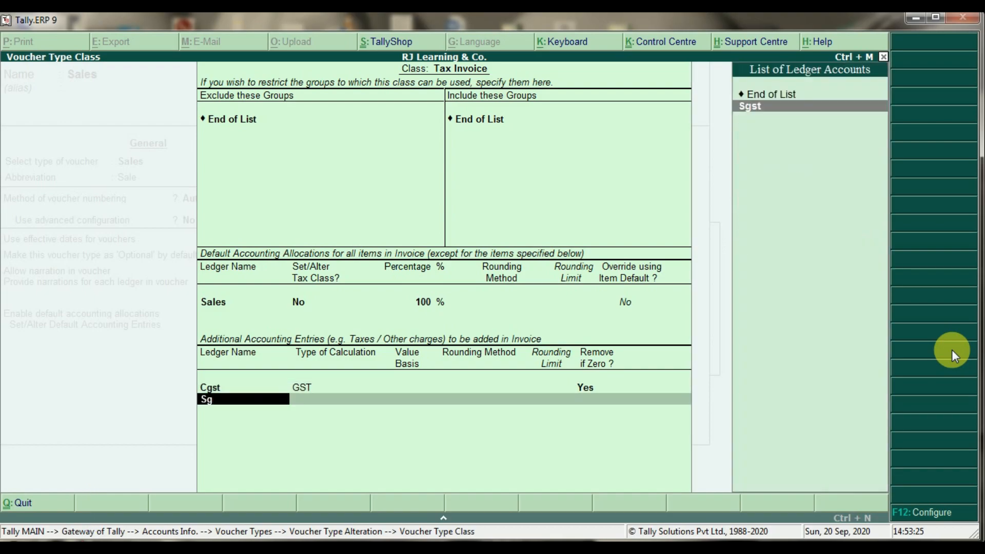
pyautogui.press('Return')
pyautogui.press('Return')
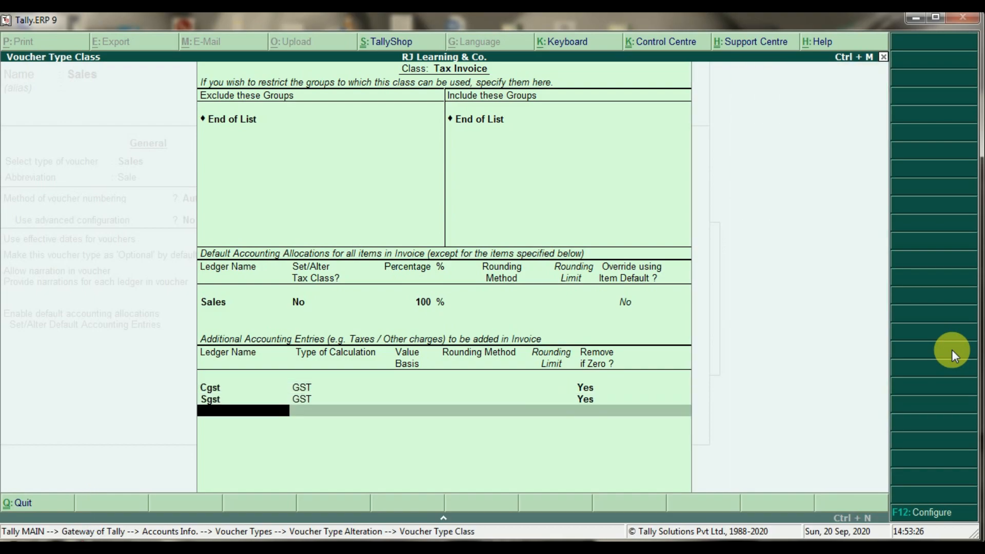
pyautogui.write('Ig')
pyautogui.press('Return')
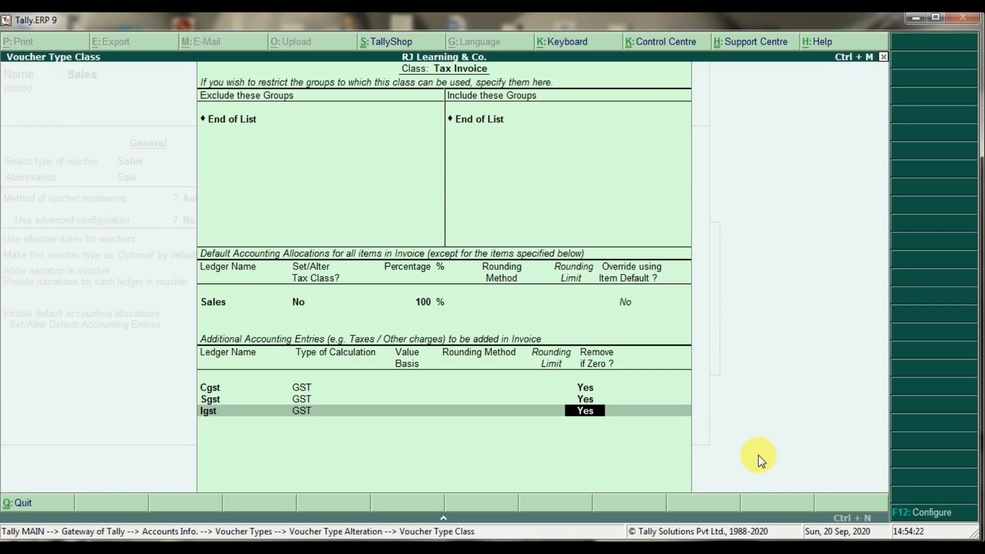
pyautogui.press('Return')
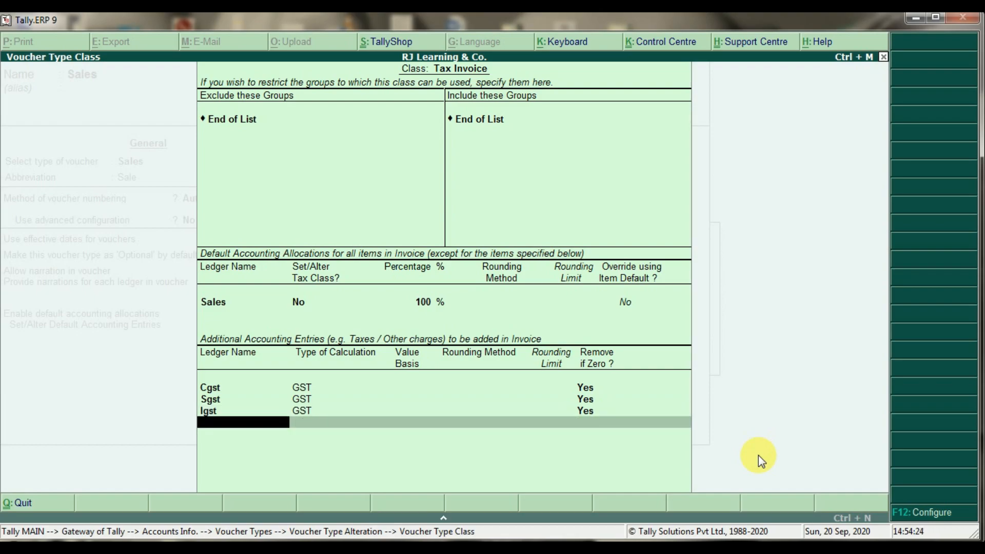
# Step: Finish the Tax Invoice class and save the altered Sales voucher type
pyautogui.press('Return')
pyautogui.press('Return')
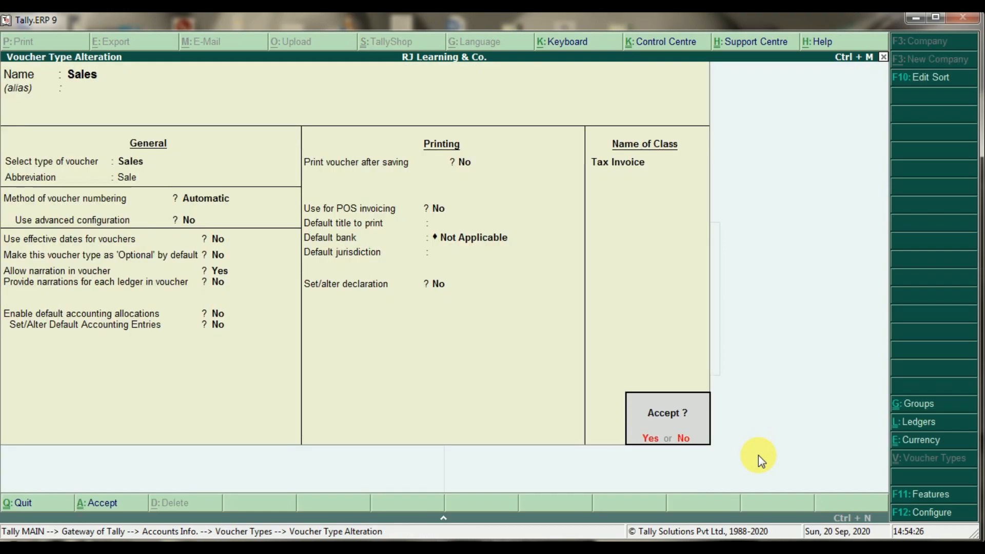
pyautogui.press('Return')
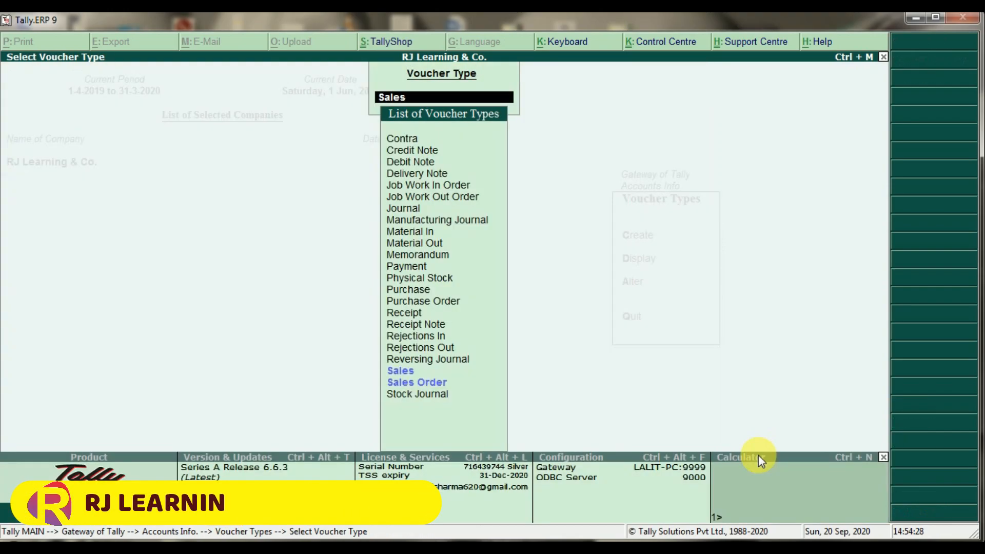
# Step: Leave the voucher type masters and go to accounting voucher entry
pyautogui.press('Escape')
pyautogui.press('Escape')
pyautogui.press('Escape')
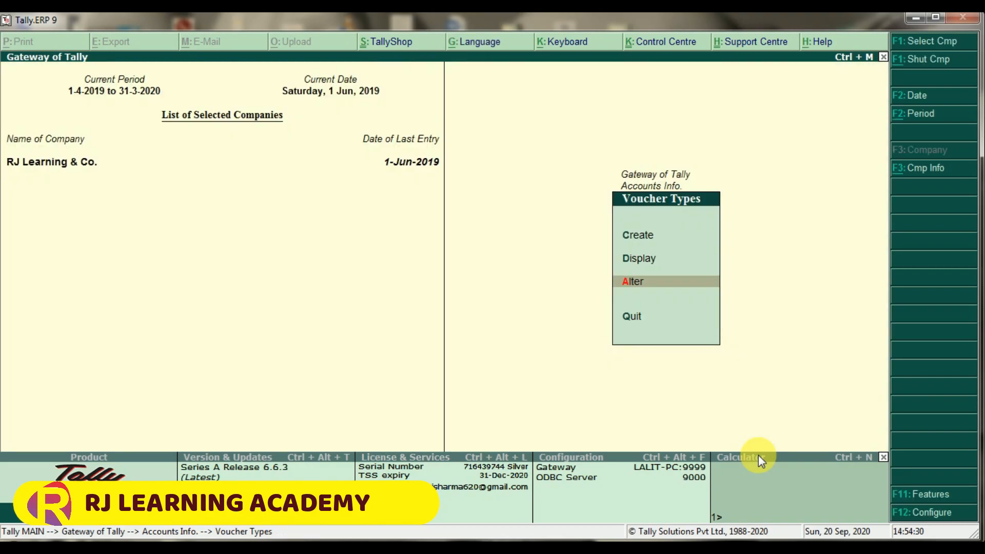
pyautogui.press('Down')
pyautogui.press('Down')
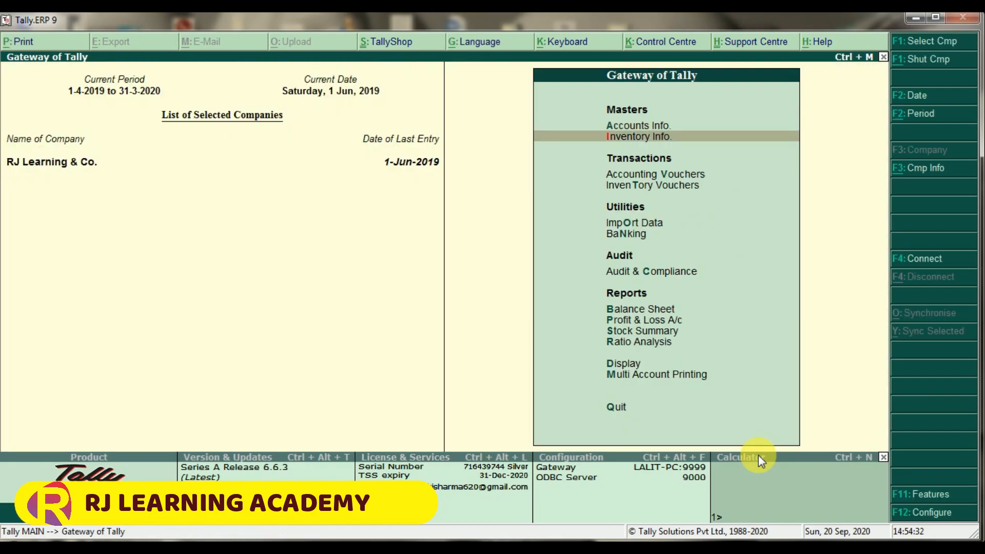
pyautogui.press('Return')
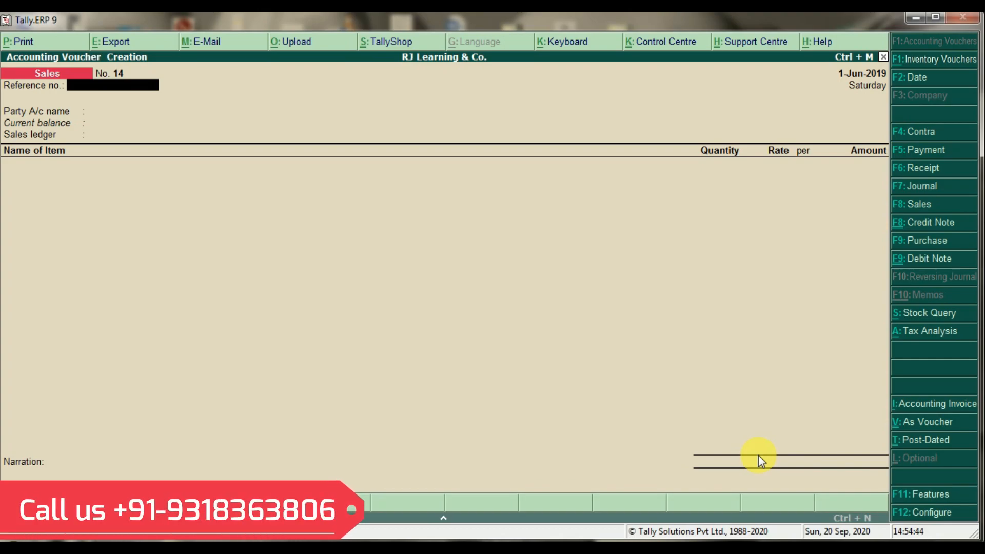
# Step: Start a Sales voucher using the Tax Invoice voucher class
pyautogui.press('F8')
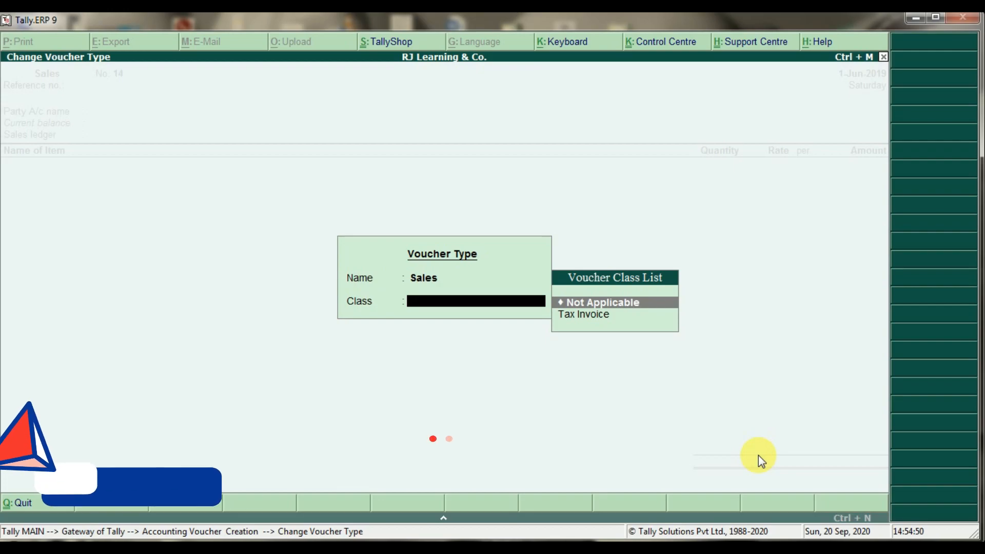
pyautogui.press('Down')
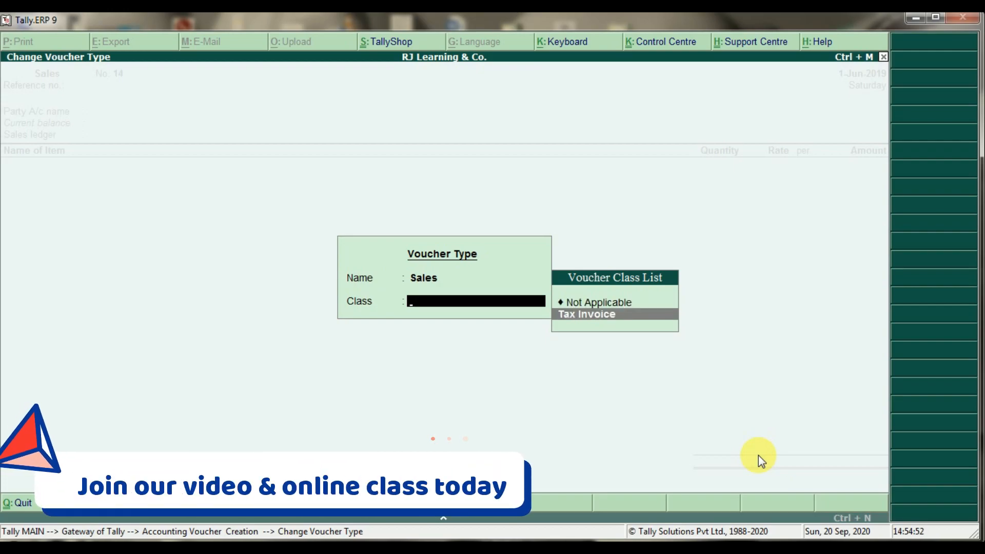
pyautogui.press('Return')
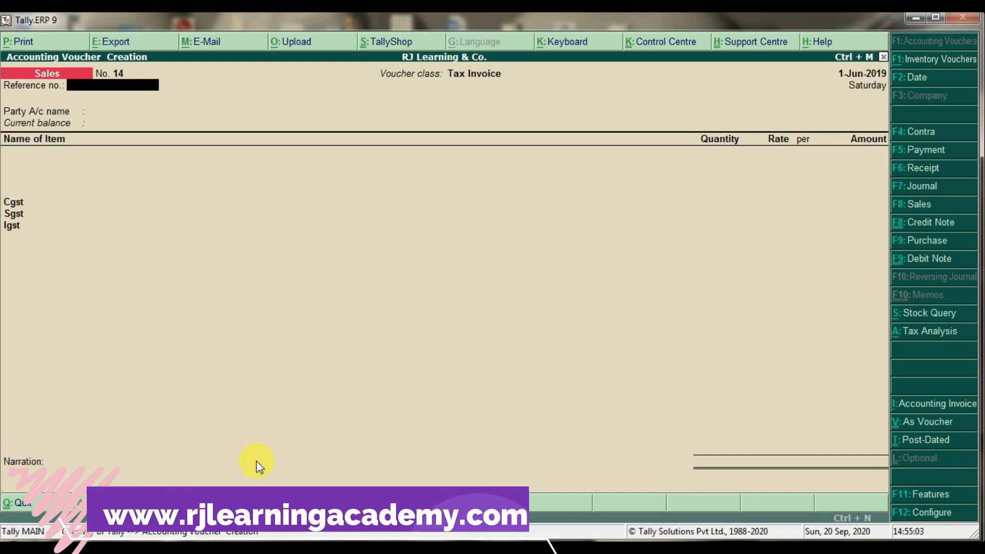
# Step: Leave the reference number blank, choose Ansh & Co. Dr. as the party account and accept its default party details
pyautogui.press('Return')
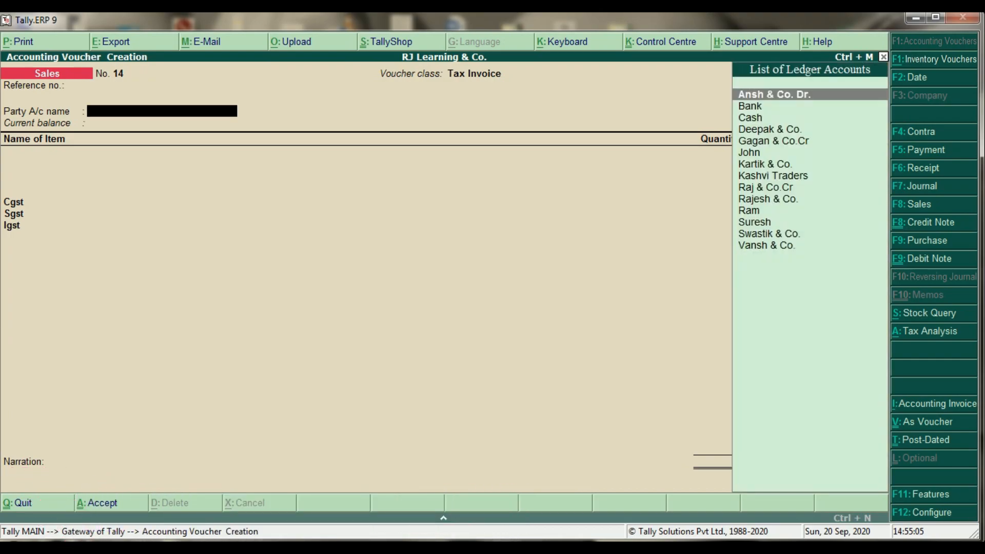
pyautogui.press('Down')
pyautogui.press('Down')
pyautogui.press('Down')
pyautogui.press('Up')
pyautogui.press('Up')
pyautogui.press('Up')
pyautogui.press('Down')
pyautogui.press('Down')
pyautogui.press('Down')
pyautogui.press('Down')
pyautogui.press('Down')
pyautogui.press('Down')
pyautogui.press('Down')
pyautogui.press('Down')
pyautogui.press('Down')
pyautogui.press('Down')
pyautogui.press('Down')
pyautogui.press('Down')
pyautogui.press('Down')
pyautogui.press('Up')
pyautogui.press('Up')
pyautogui.press('Up')
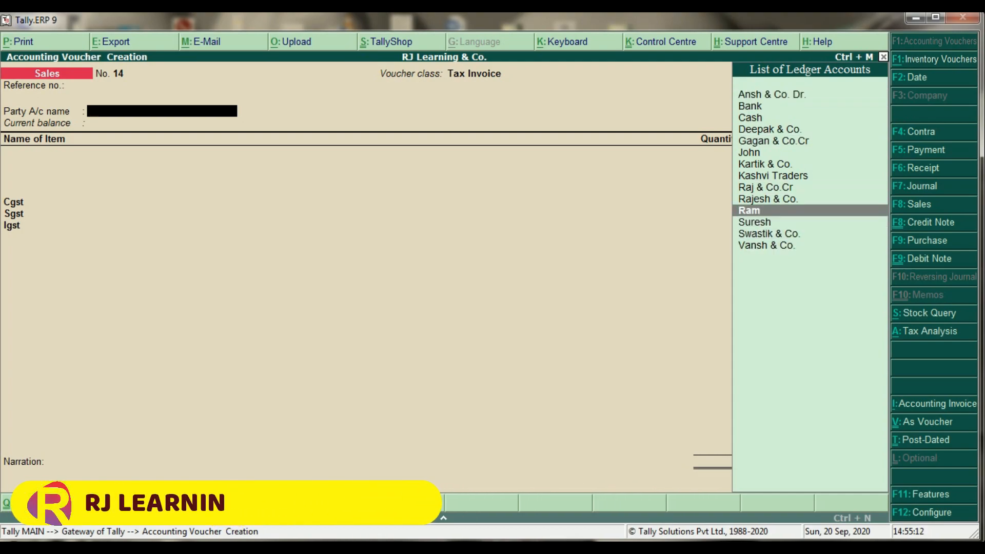
pyautogui.press('Up')
pyautogui.press('Up')
pyautogui.press('Up')
pyautogui.press('Up')
pyautogui.press('Up')
pyautogui.press('Up')
pyautogui.press('Up')
pyautogui.press('Up')
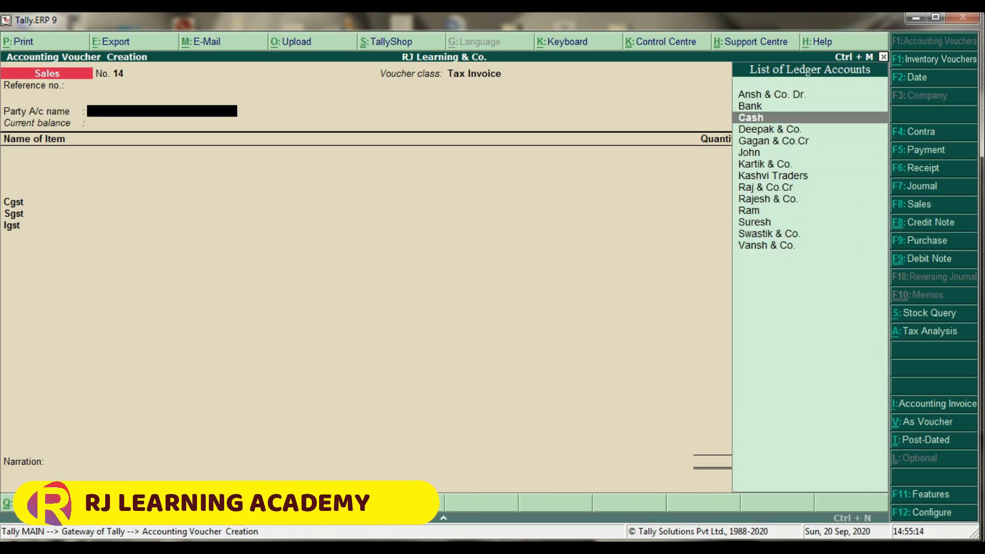
pyautogui.press('Up')
pyautogui.press('Up')
pyautogui.press('Return')
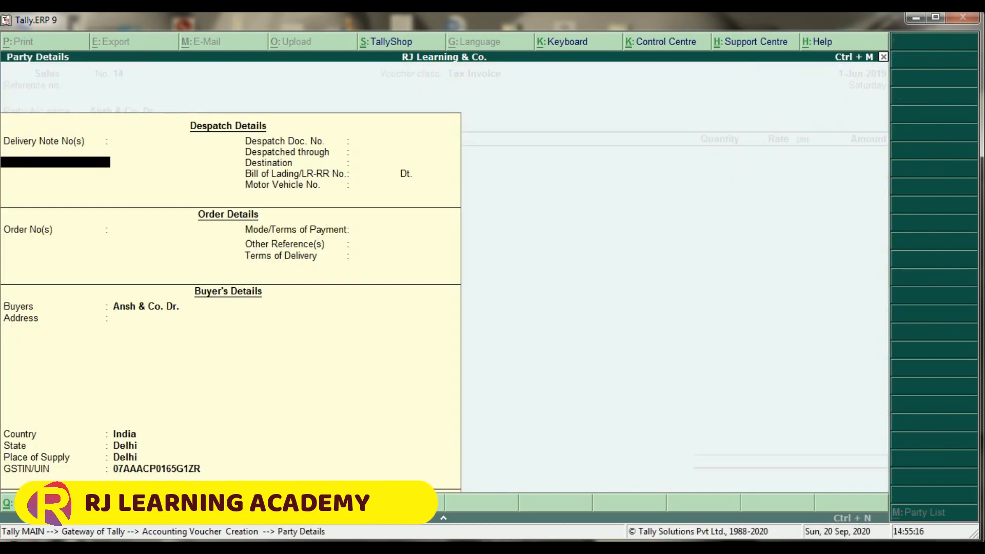
pyautogui.hotkey('ctrl', 'a')
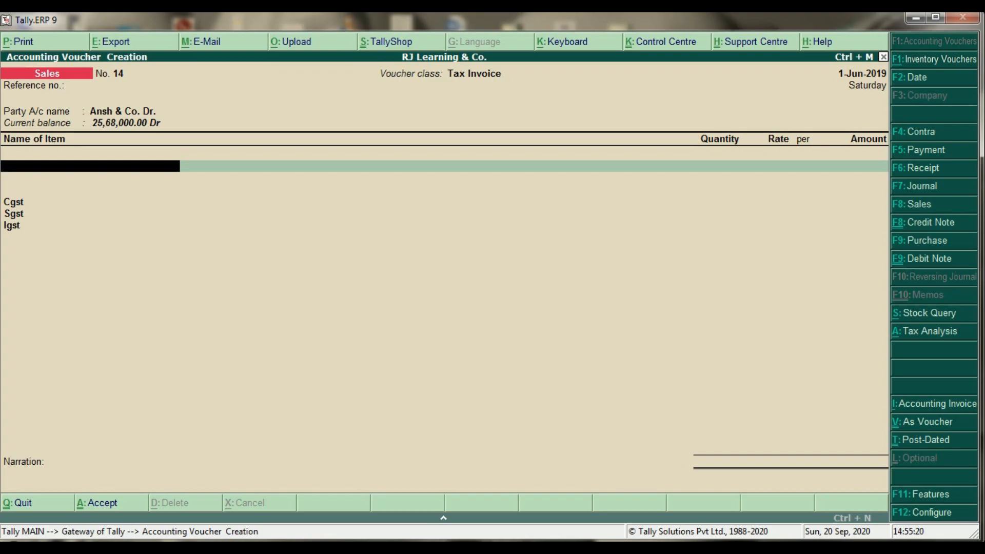
# Step: Enter the single item Ac with a quantity of 5 nos at a rate of 35,000.00 per nos and end the item list
pyautogui.write('Ac')
pyautogui.press('Return')
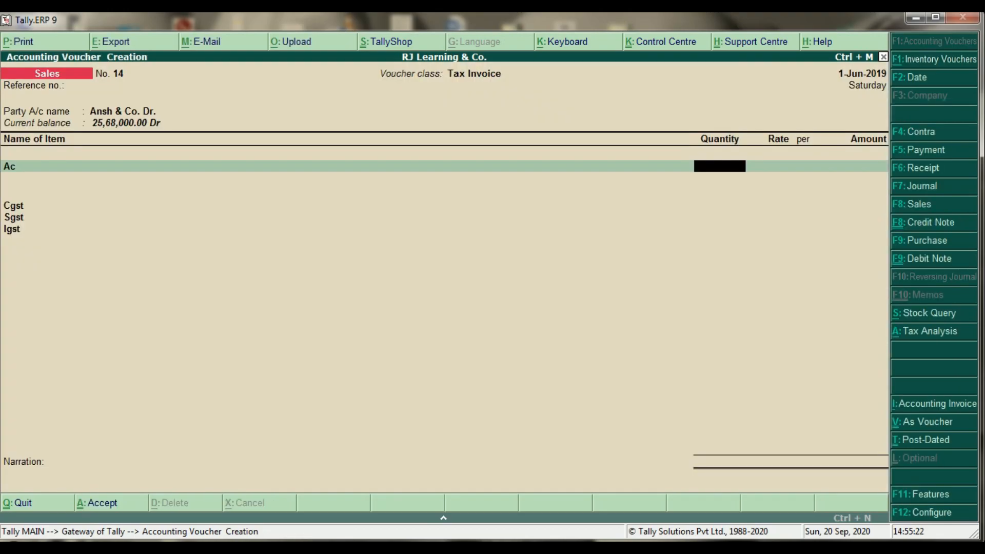
pyautogui.write('5')
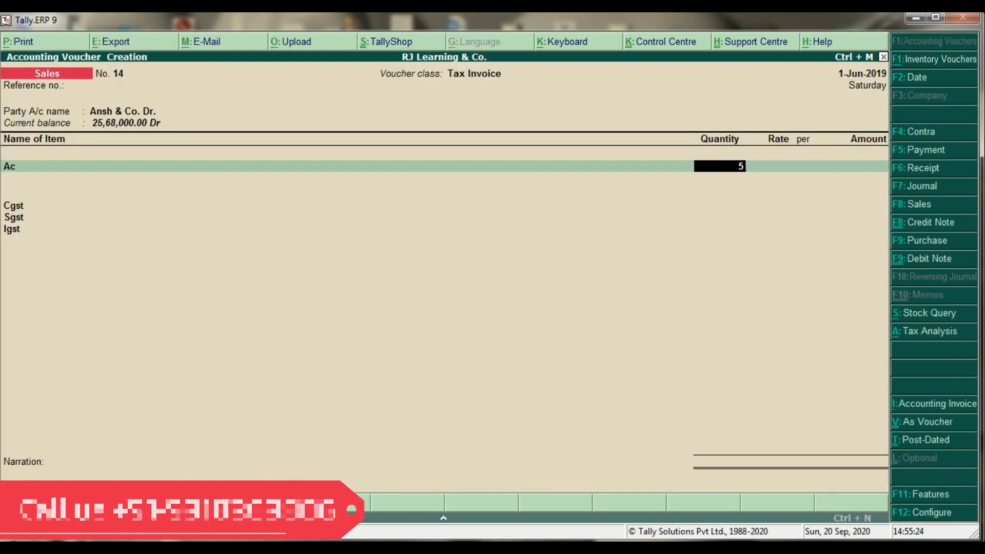
pyautogui.press('Return')
pyautogui.press('Return')
pyautogui.press('Return')
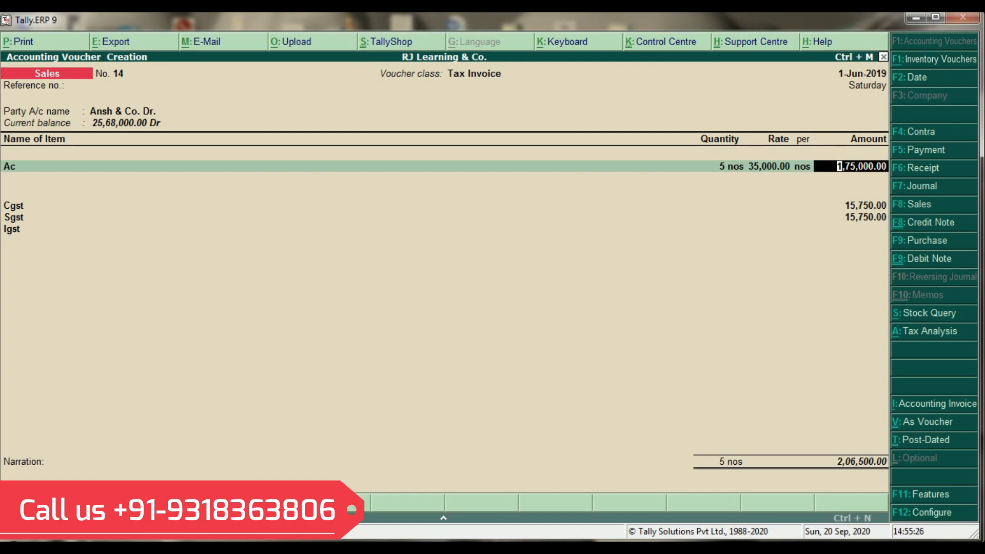
pyautogui.press('Return')
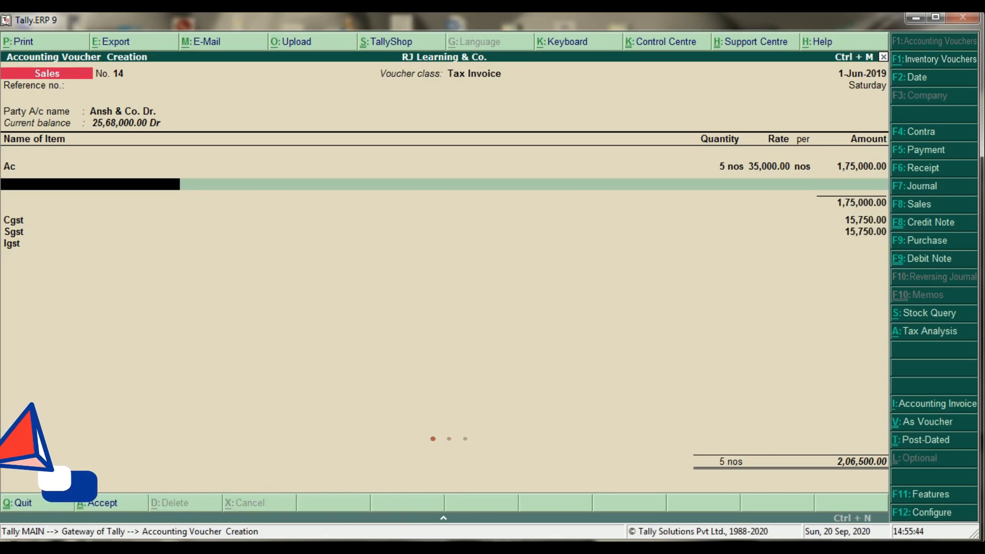
pyautogui.write('F')
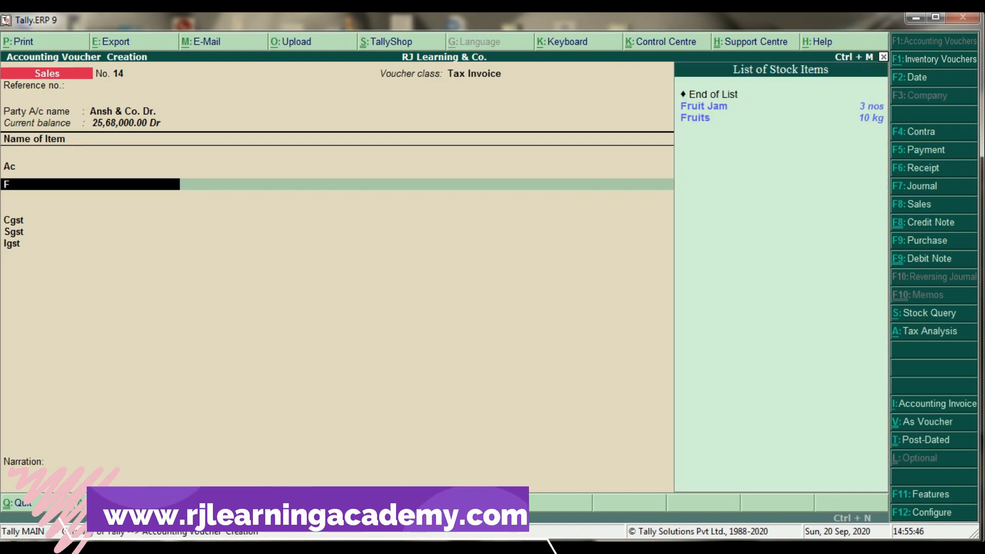
pyautogui.press('BackSpace')
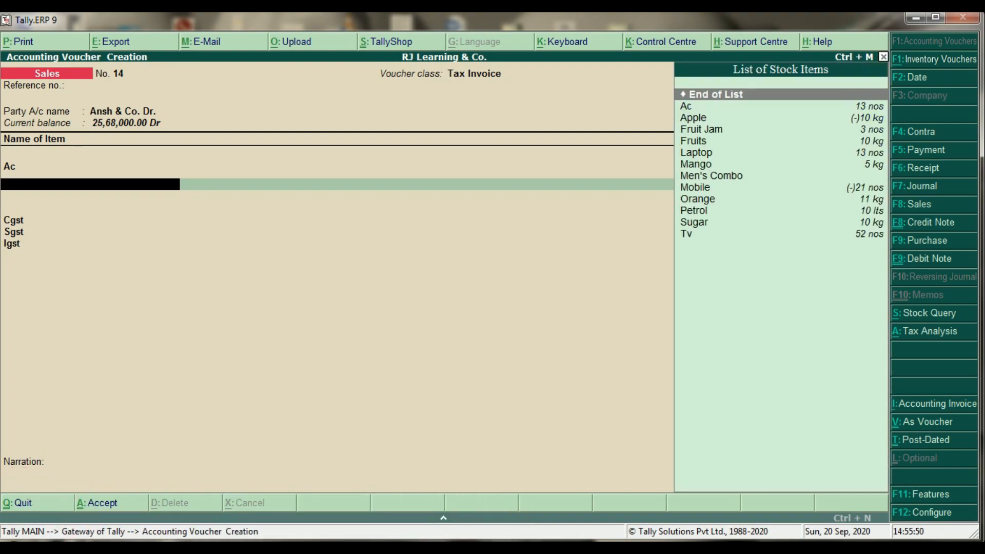
pyautogui.press('Return')
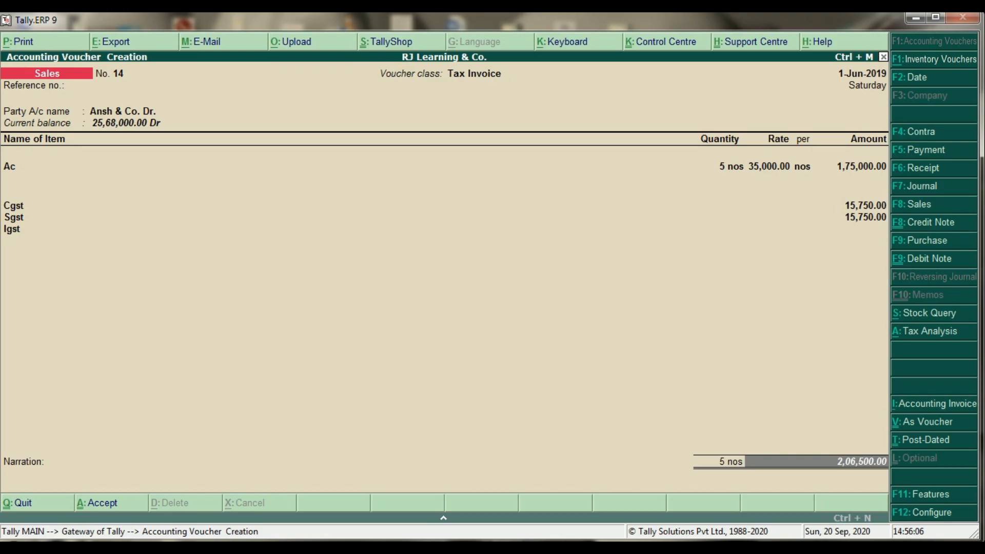
# Step: Check the enlarged print preview of the tax invoice and save the sales voucher
pyautogui.hotkey('alt', 'p')
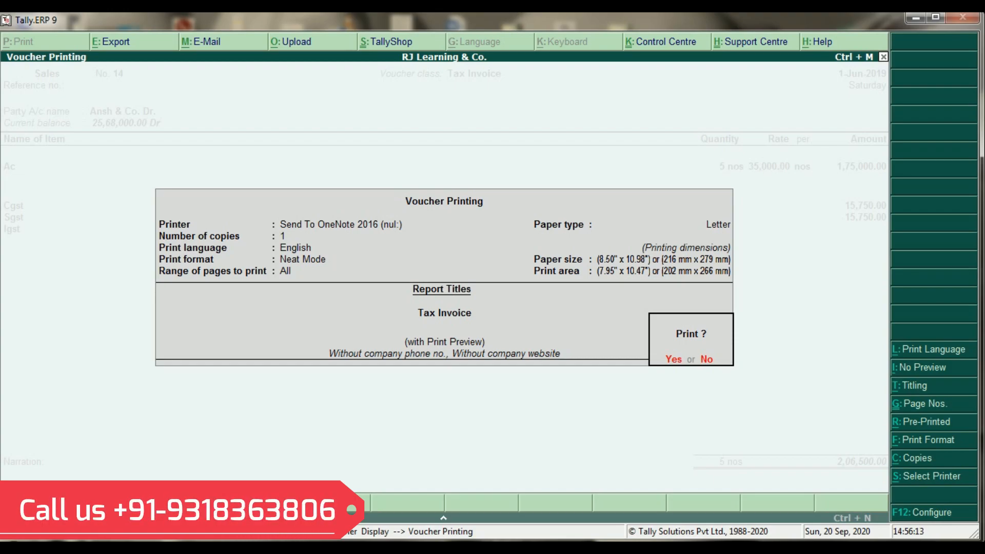
pyautogui.press('Return')
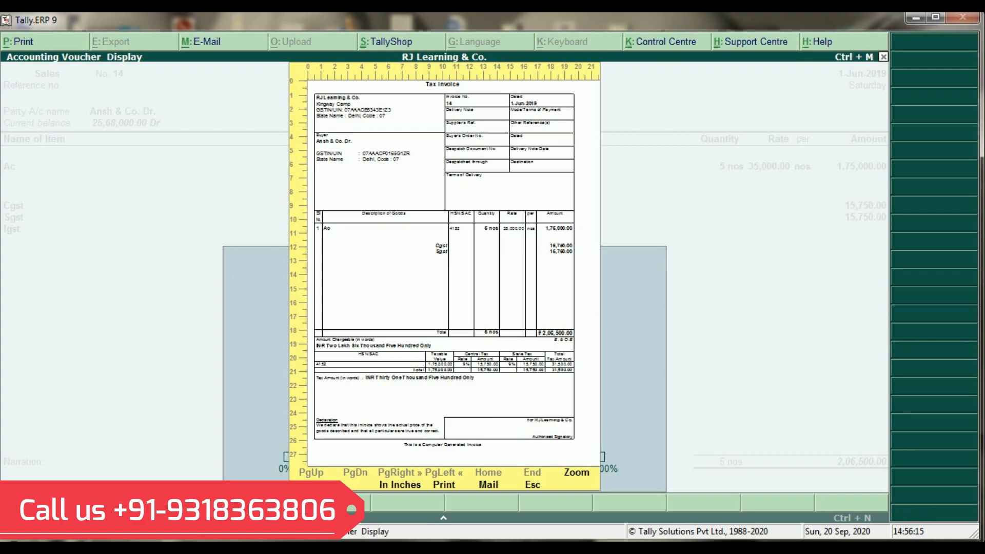
pyautogui.hotkey('alt', 'z')
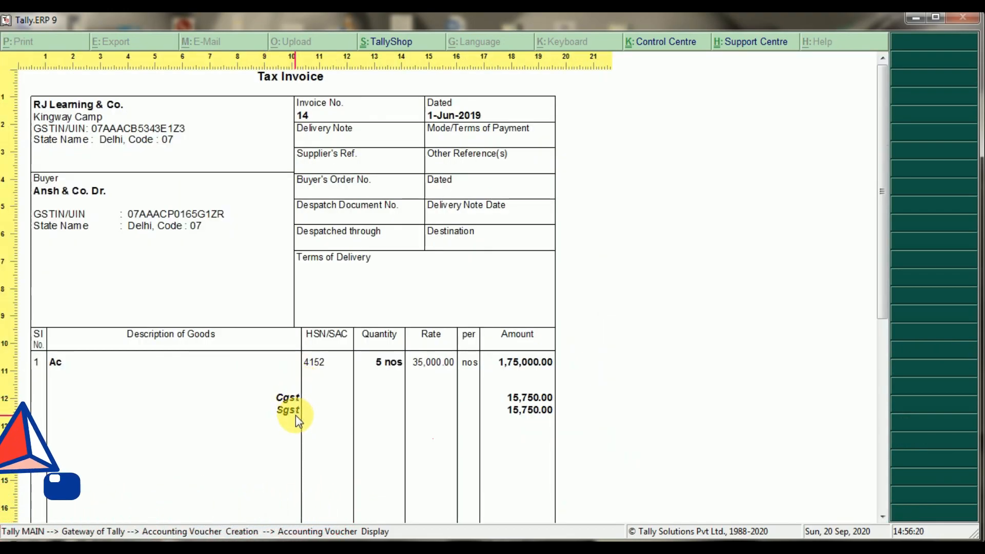
pyautogui.hotkey('alt', 'z')
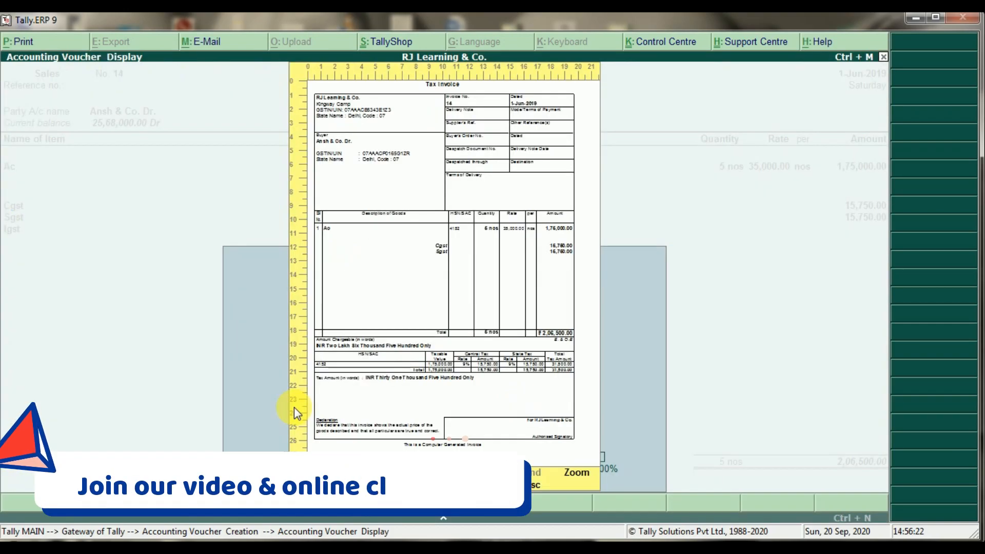
pyautogui.press('Escape')
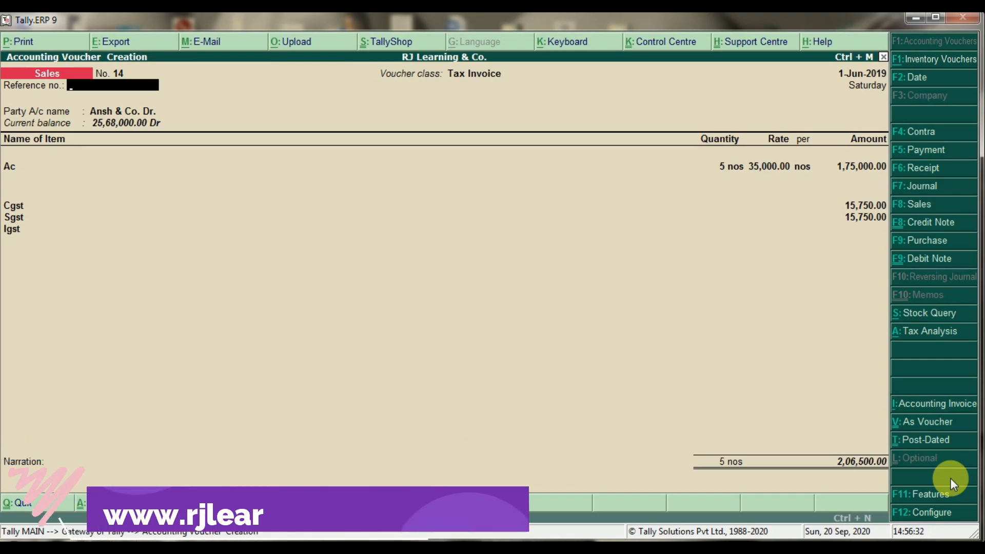
pyautogui.hotkey('ctrl', 'a')
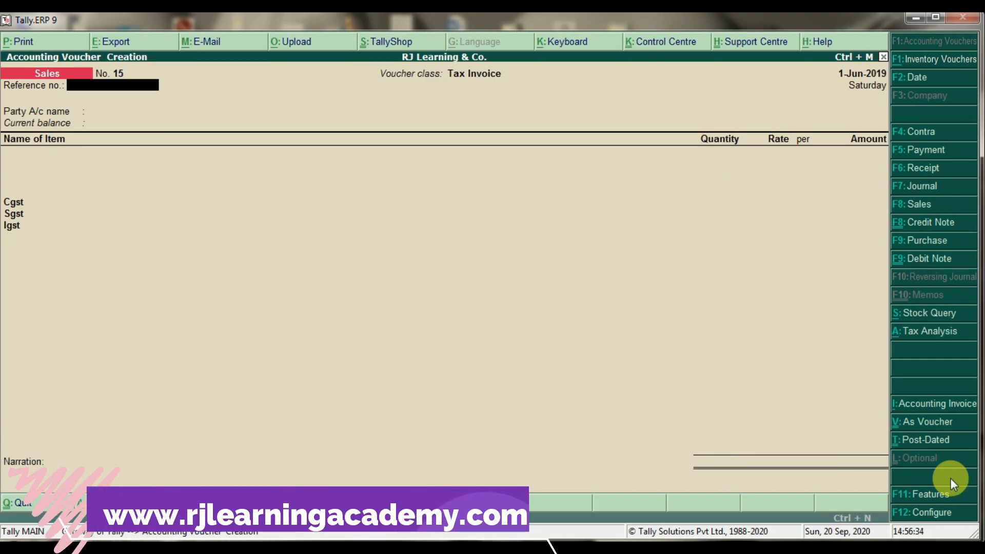